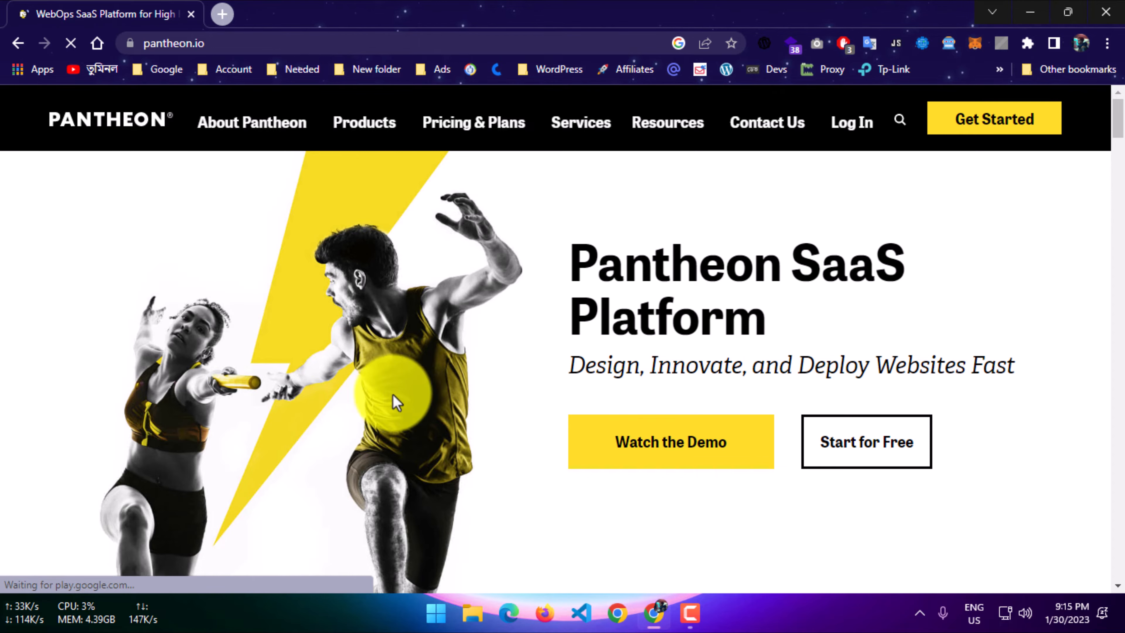
# Open Pantheon's free account registration page and look over the sign-up form.
pyautogui.click(981, 128)
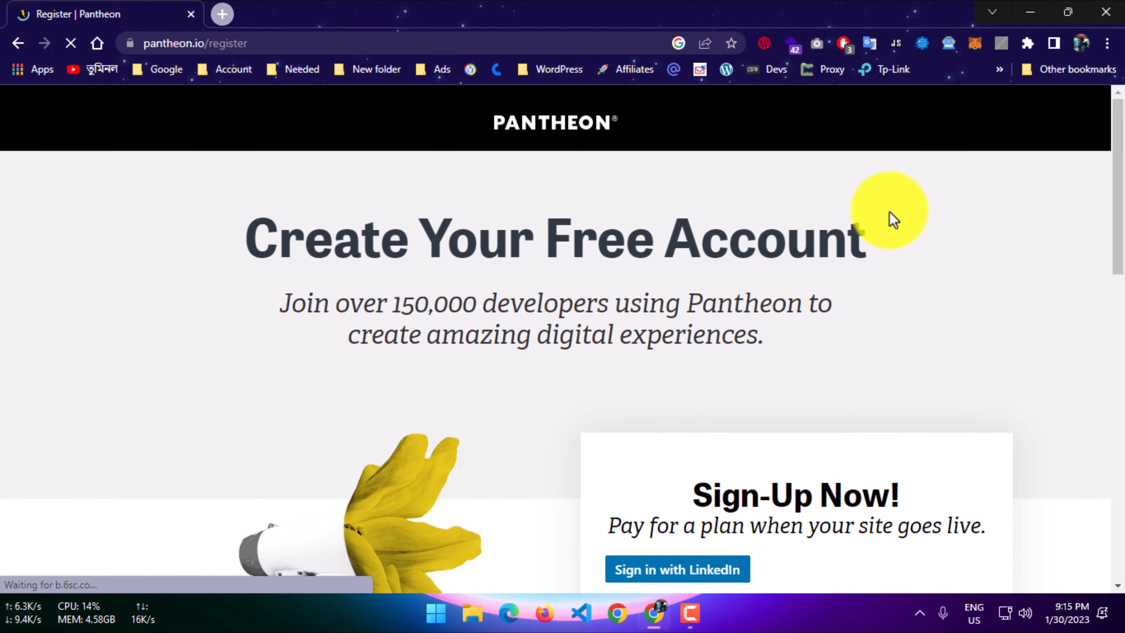
pyautogui.scroll(-5, 854, 248)
pyautogui.scroll(-2, 835, 231)
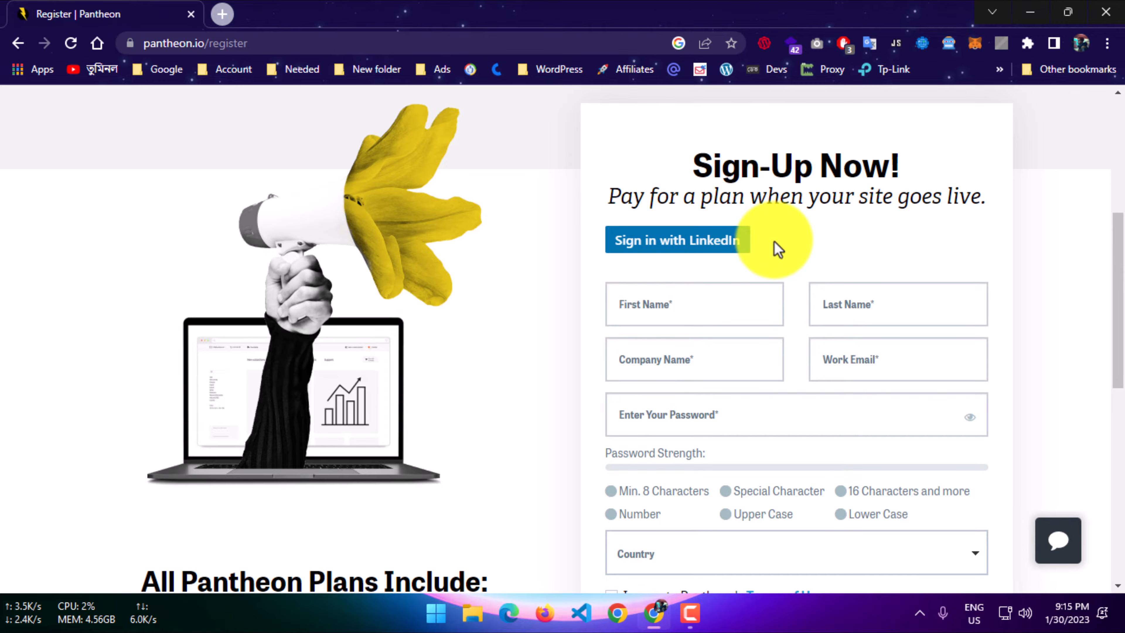
pyautogui.scroll(-2, 761, 250)
pyautogui.click(693, 227)
pyautogui.click(635, 284)
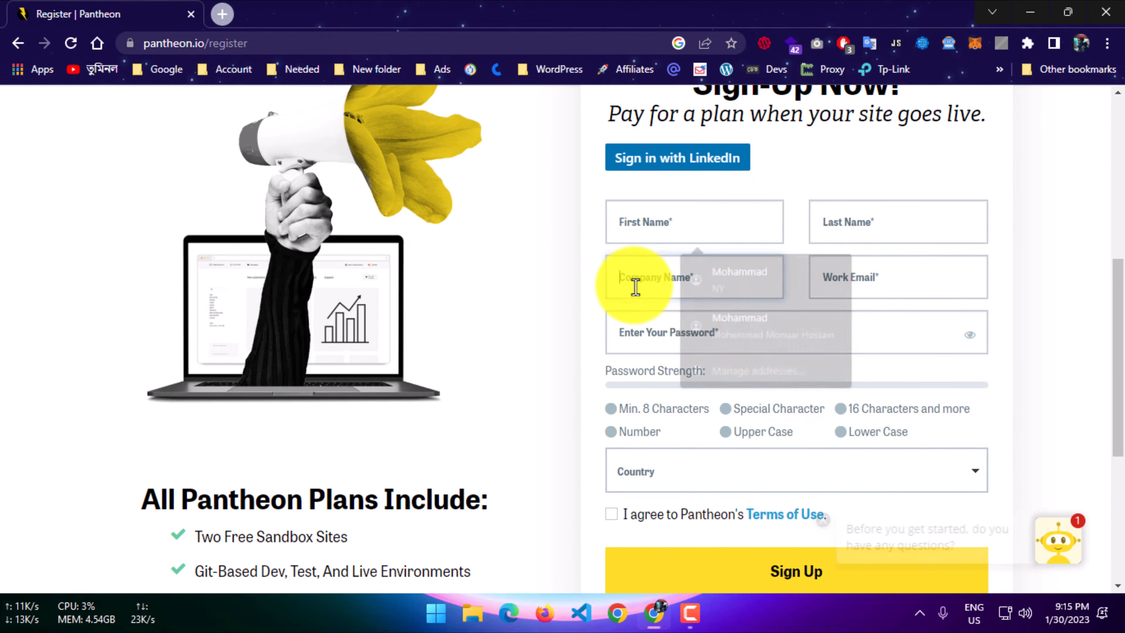
pyautogui.scroll(-7, 557, 381)
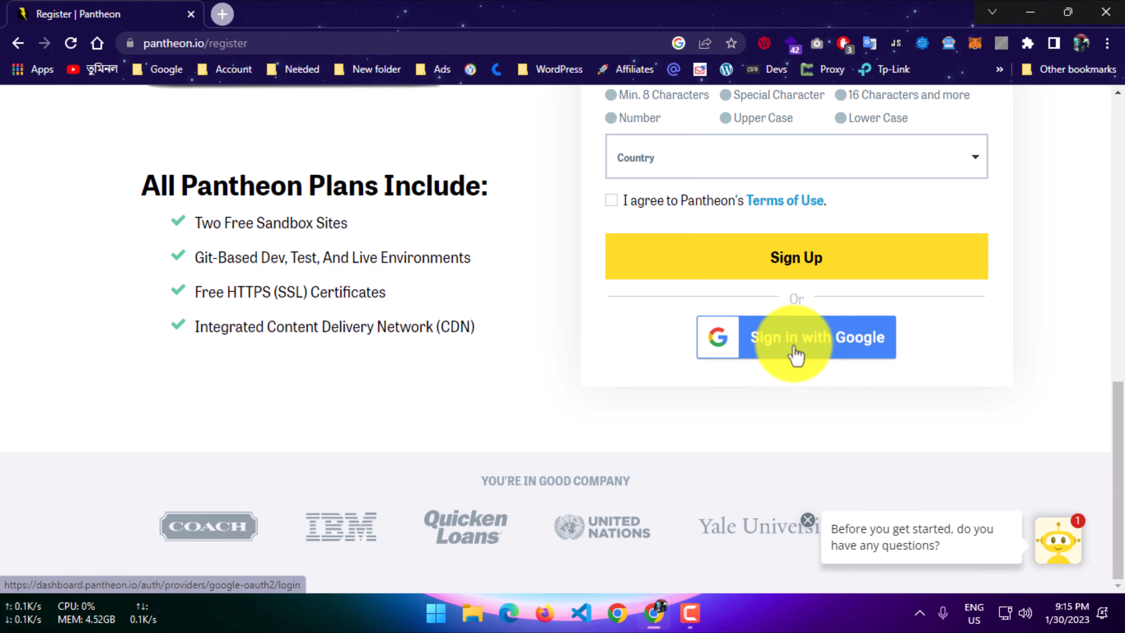
# Sign up with Google, choosing the third listed Google account.
pyautogui.click(795, 355)
pyautogui.scroll(4, 793, 350)
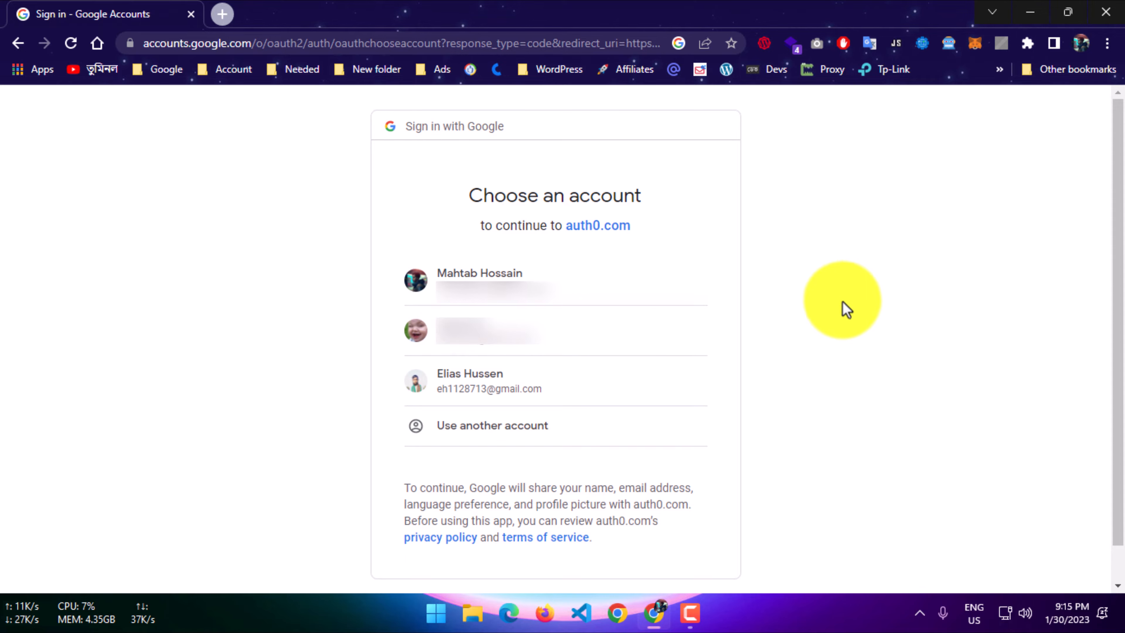
pyautogui.click(578, 390)
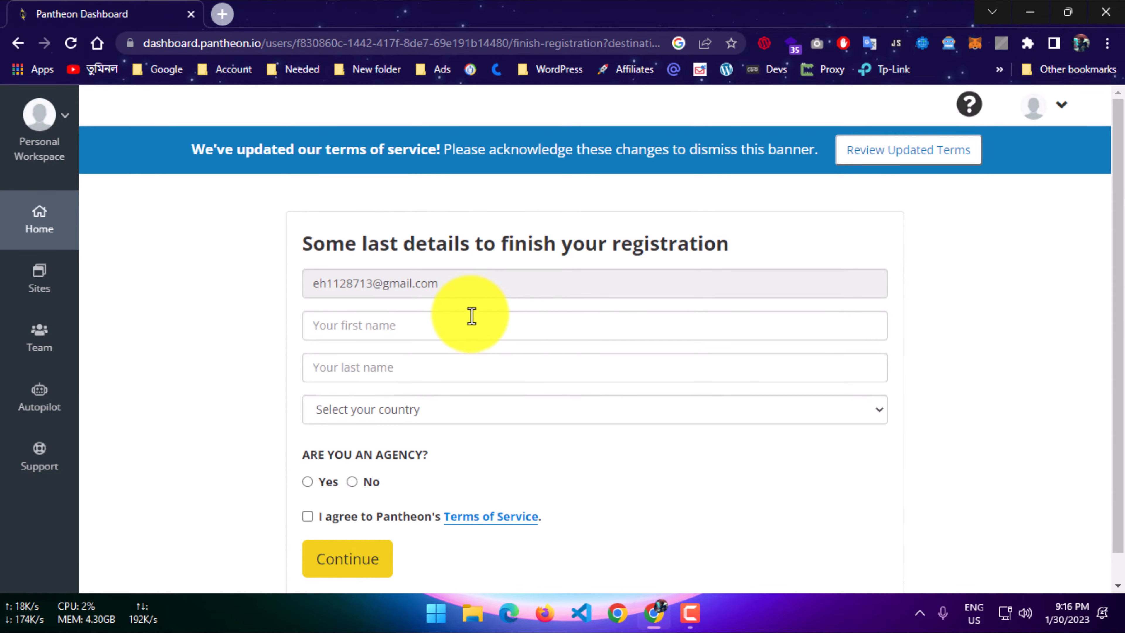
# Fill in the account holder's first name and last name in the registration details.
pyautogui.click(434, 322)
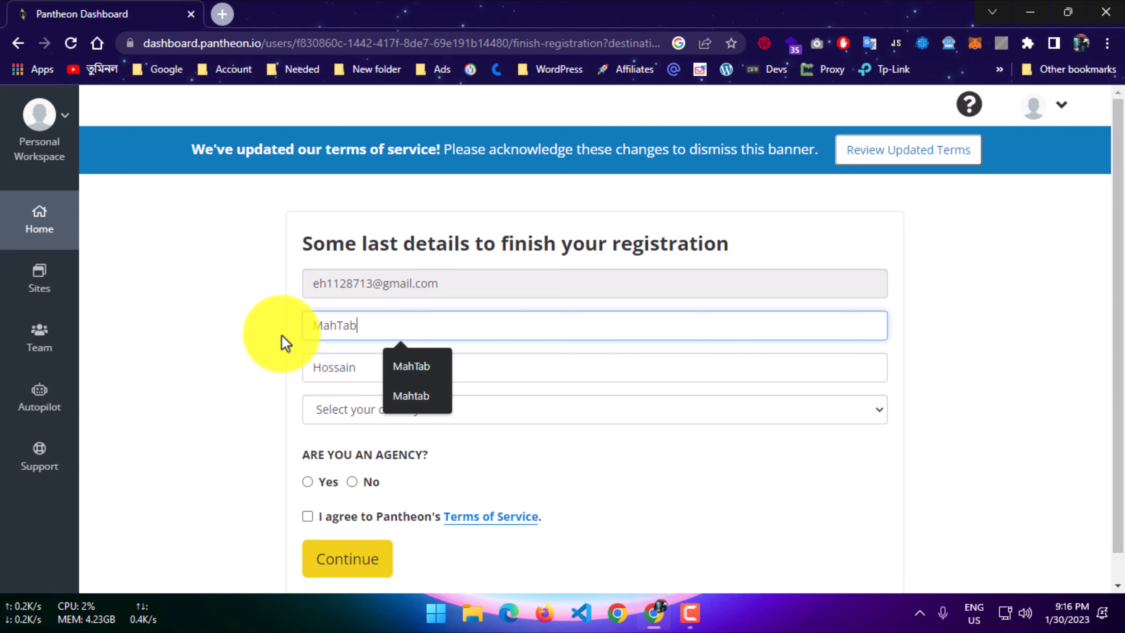
pyautogui.press('Tab')
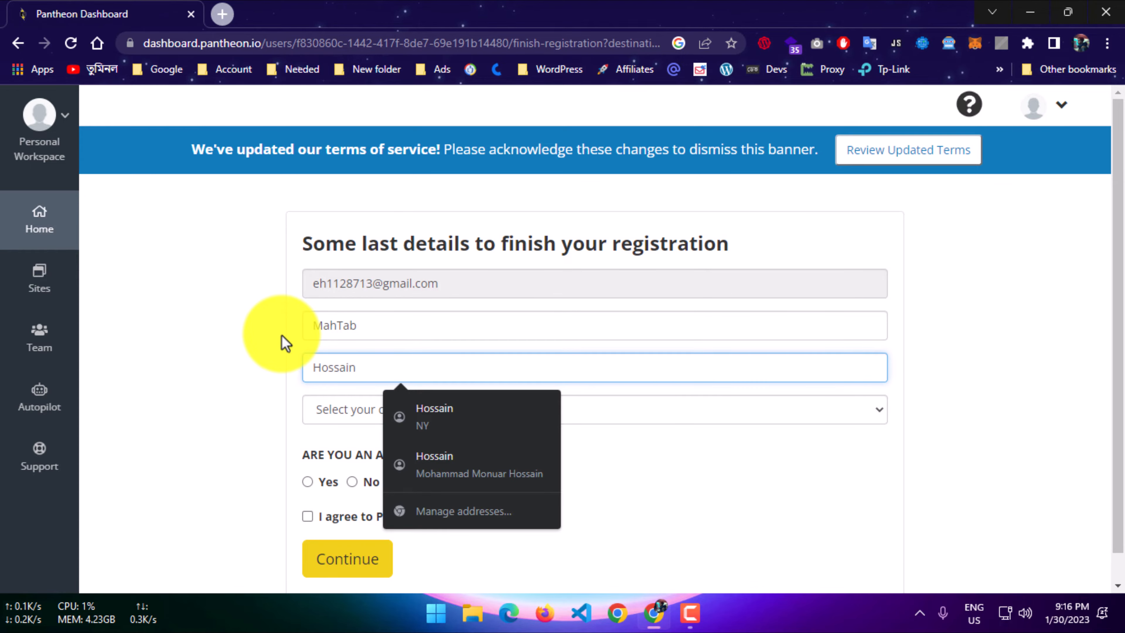
pyautogui.click(278, 400)
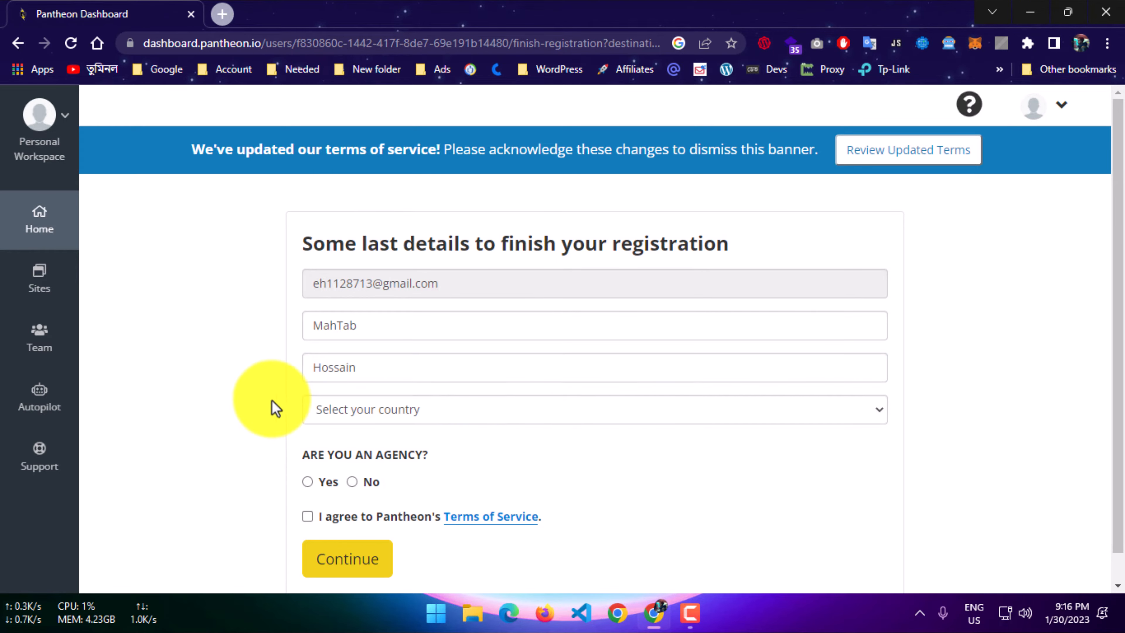
# Complete the registration with country Bangladesh, marketing communications accepted, agency set to No and the Terms of Service agreed.
pyautogui.scroll(-1, 279, 408)
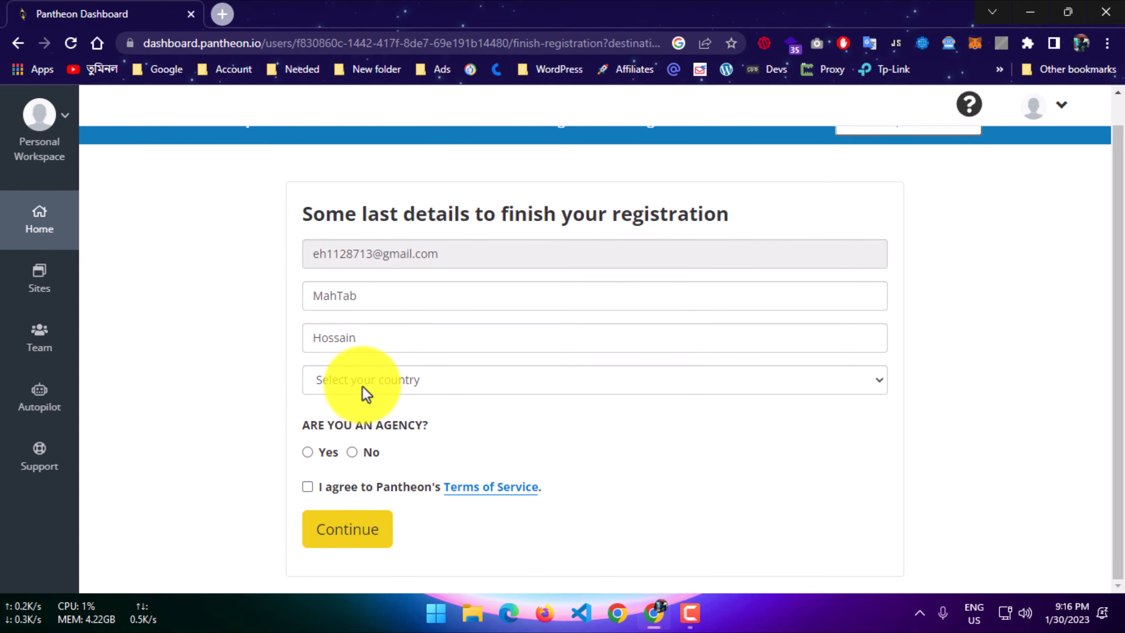
pyautogui.click(365, 393)
pyautogui.click(367, 346)
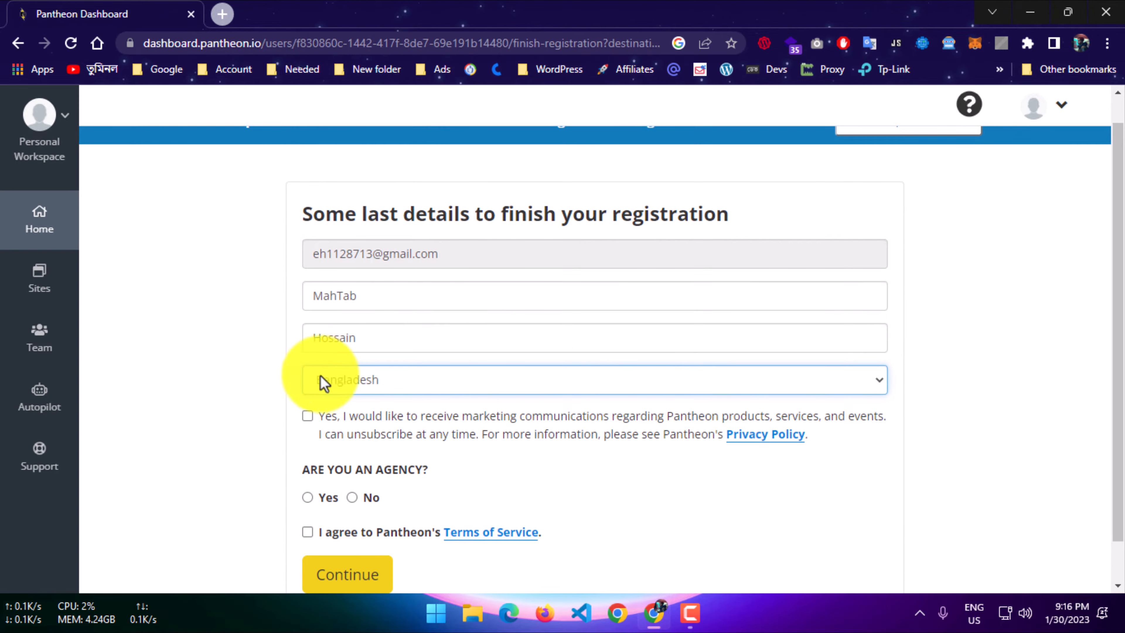
pyautogui.scroll(-1, 317, 394)
pyautogui.click(315, 374)
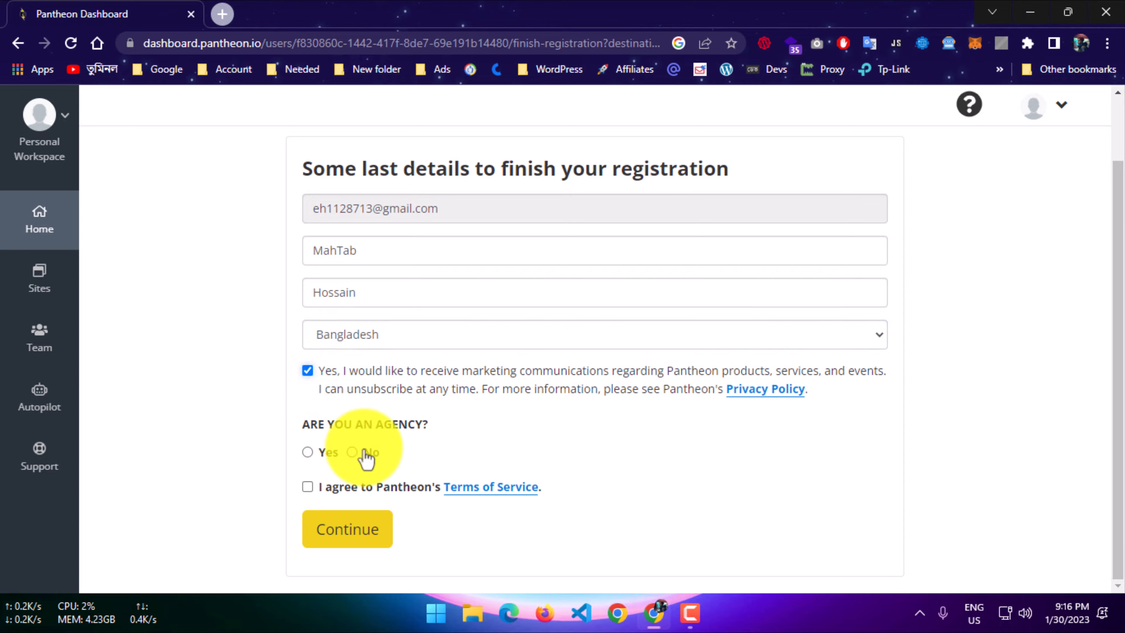
pyautogui.click(312, 488)
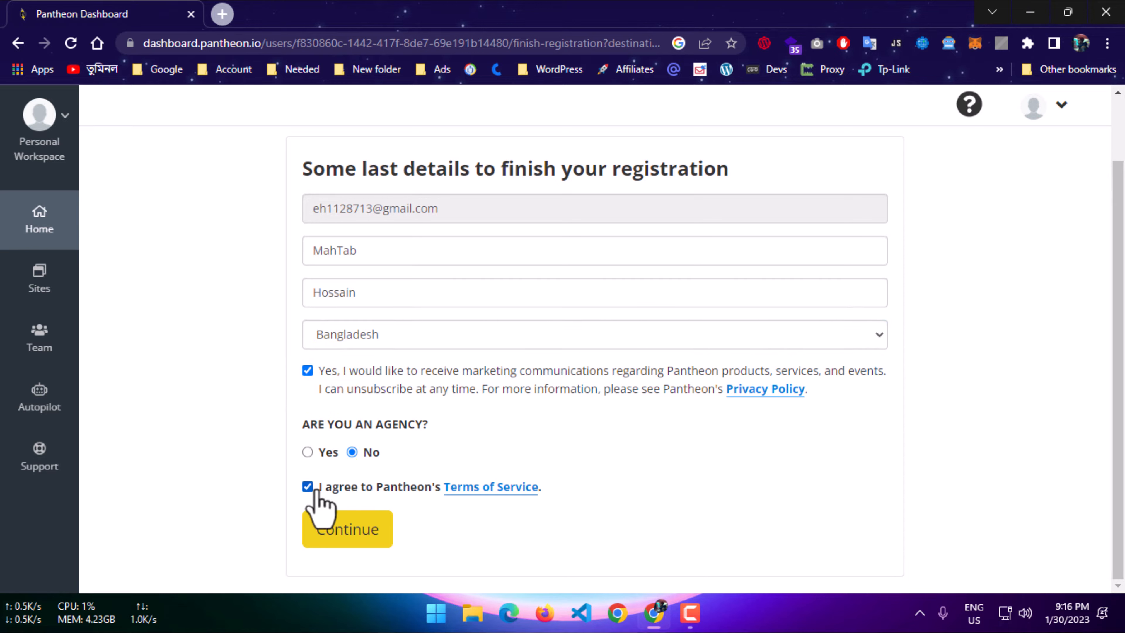
pyautogui.click(333, 529)
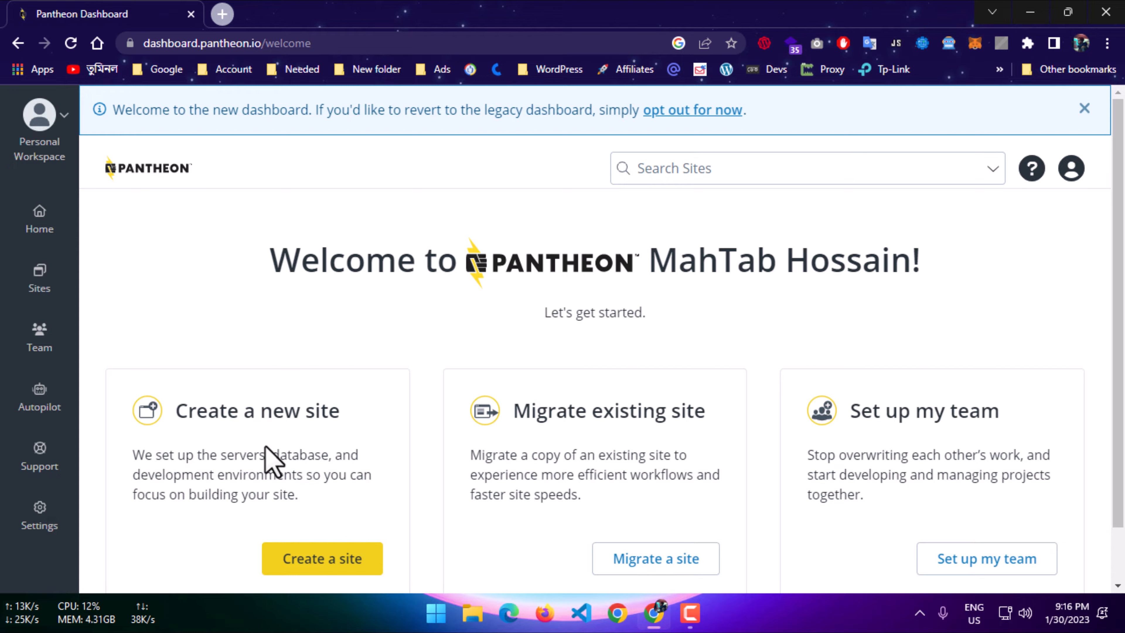
# Start creating a new site from the personal workspace's Sites page.
pyautogui.click(266, 447)
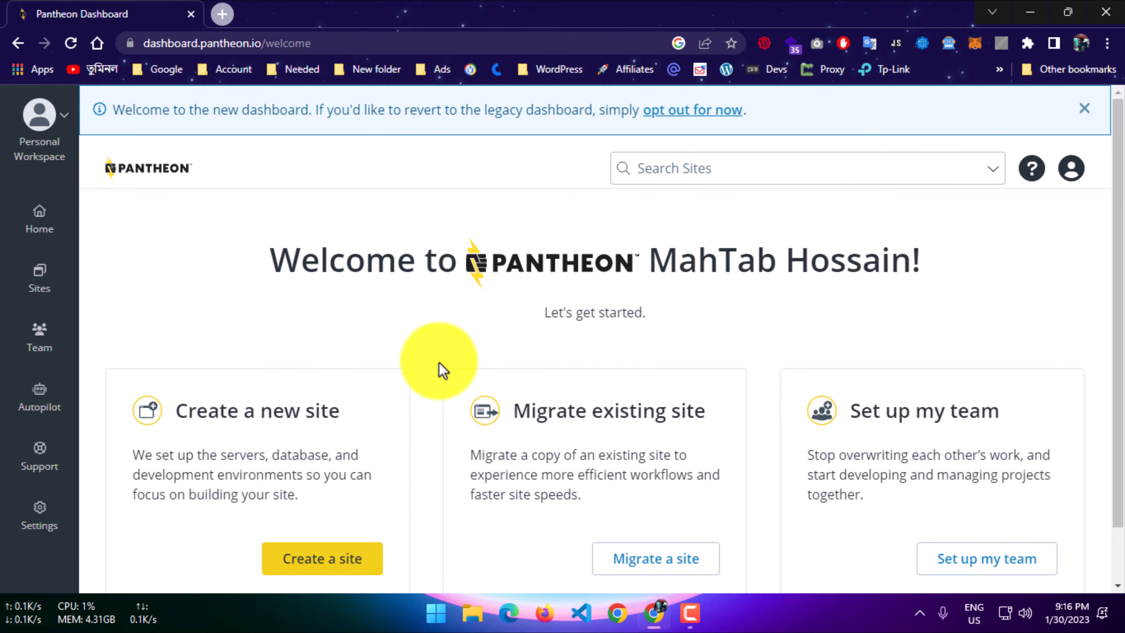
pyautogui.scroll(-1, 212, 339)
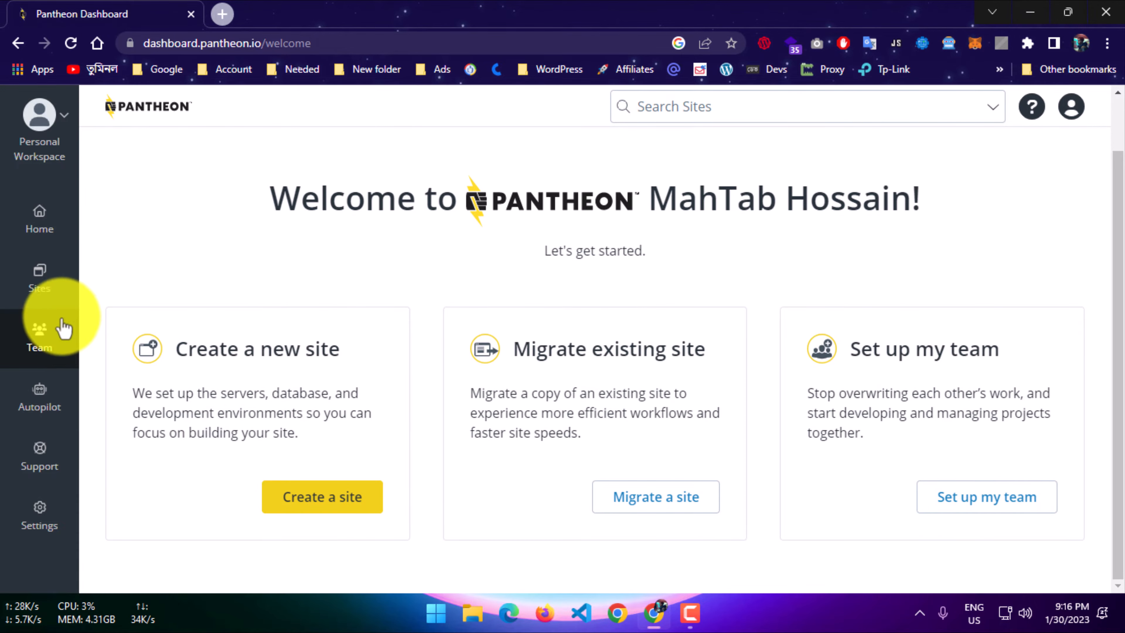
pyautogui.click(78, 303)
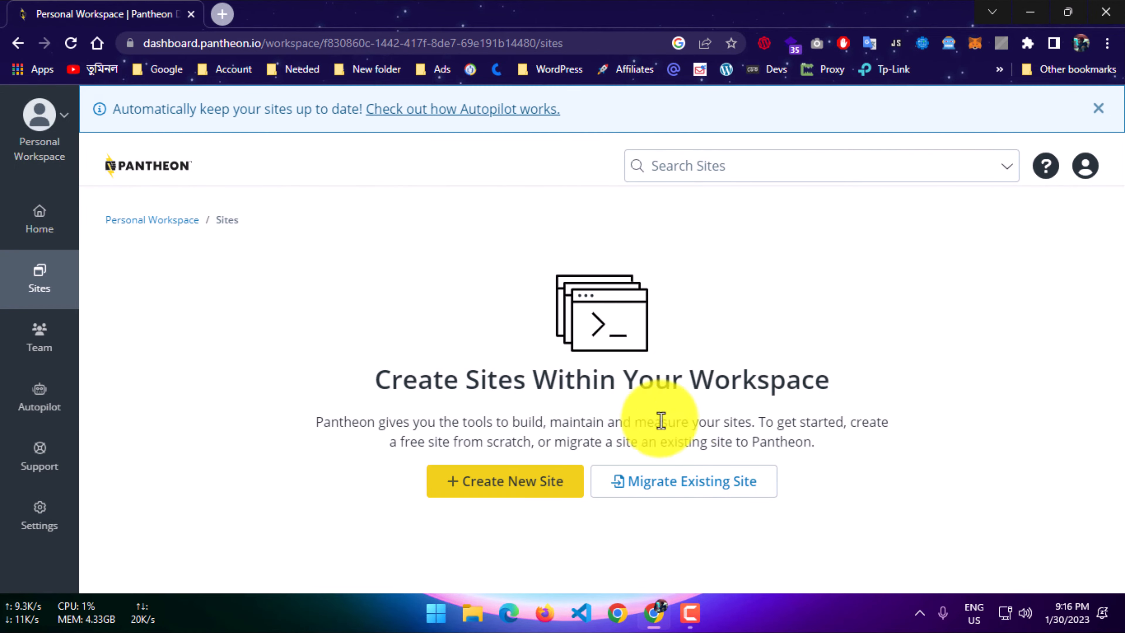
pyautogui.click(509, 492)
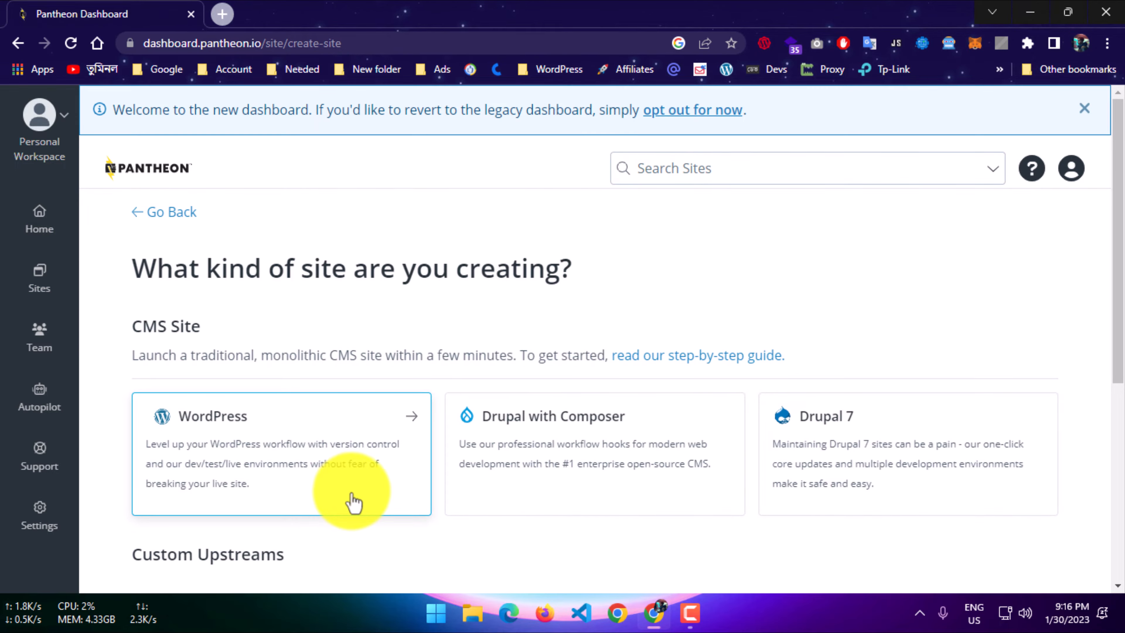
# Review the available CMS site types and choose WordPress for the new site.
pyautogui.scroll(-1, 355, 502)
pyautogui.moveTo(202, 274); pyautogui.dragTo(540, 334)
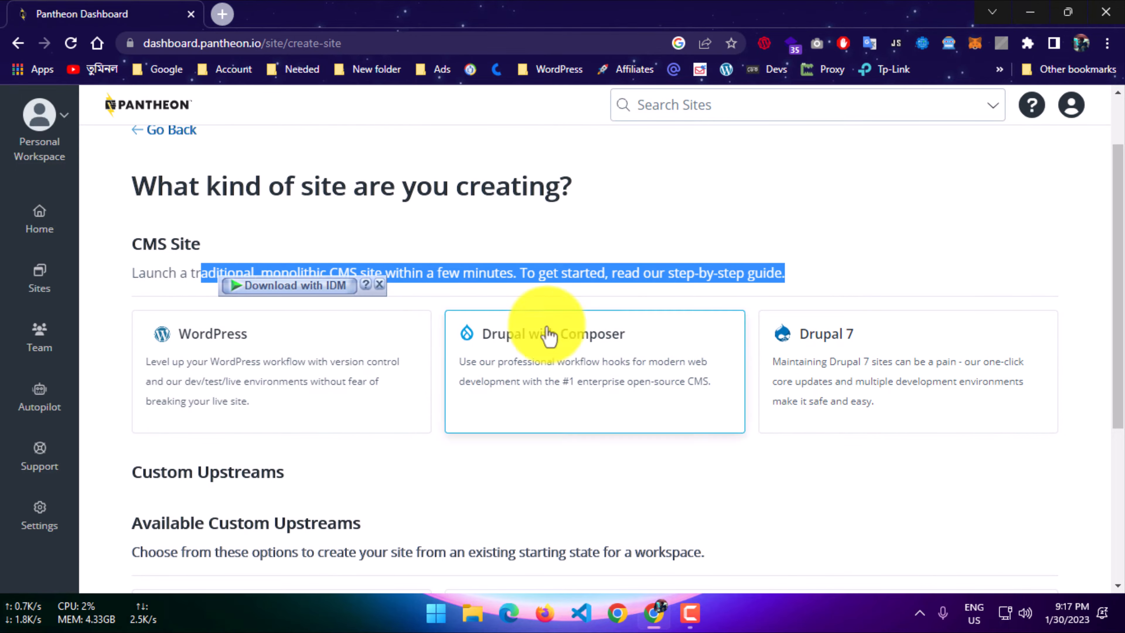
pyautogui.click(746, 483)
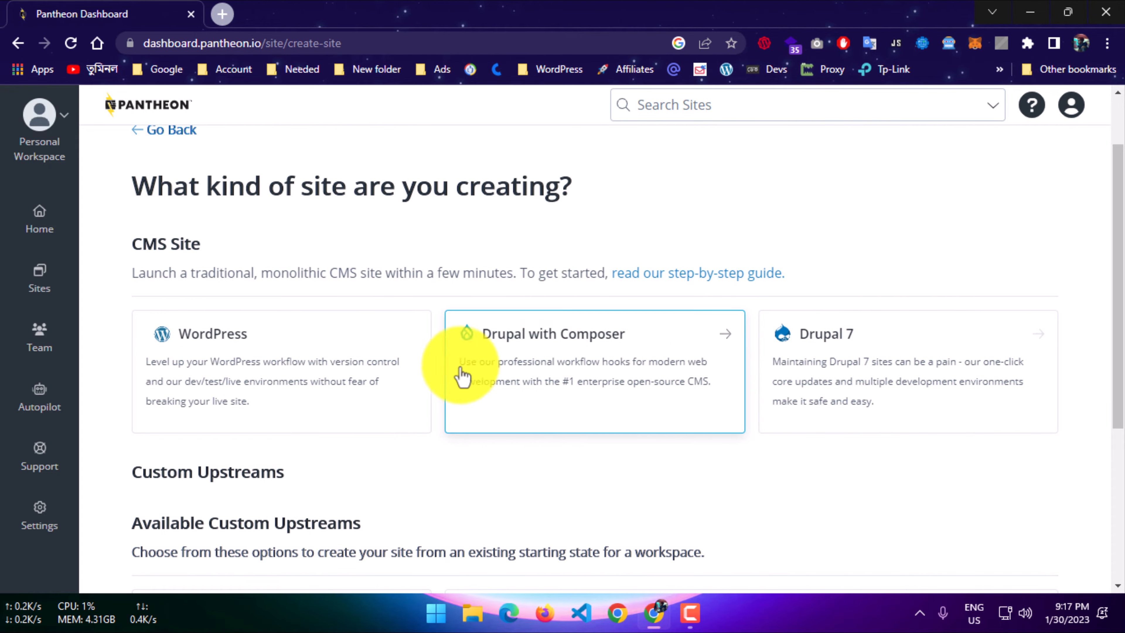
pyautogui.click(282, 364)
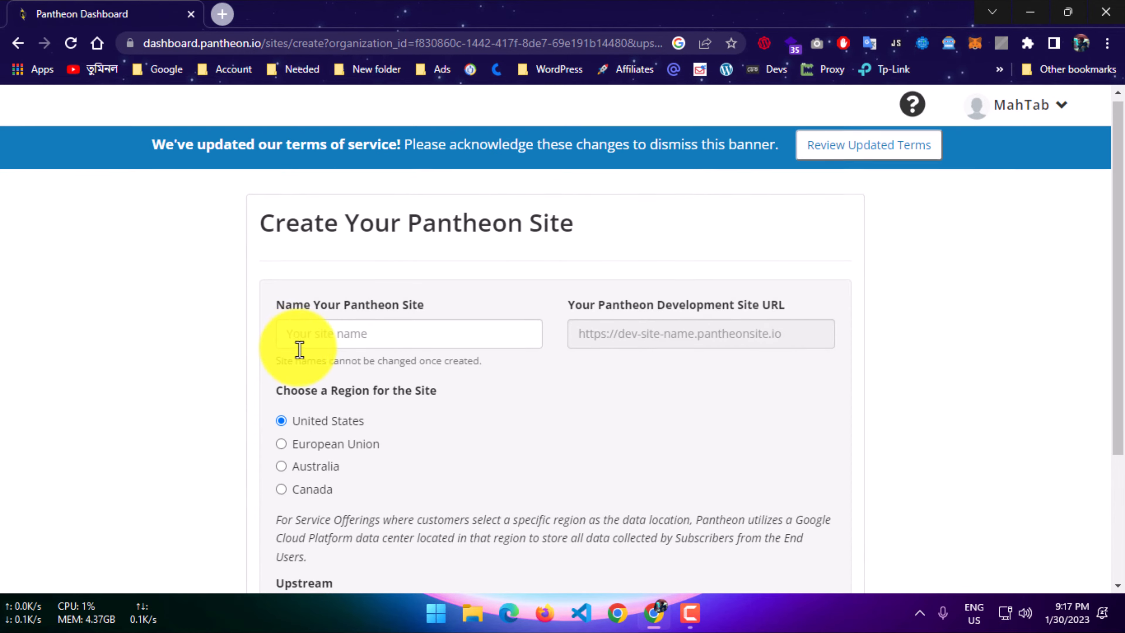
# Name the site with the owner's first name followed by "-pro", keep the United States region and deploy WordPress.
pyautogui.scroll(-2, 296, 352)
pyautogui.click(332, 260)
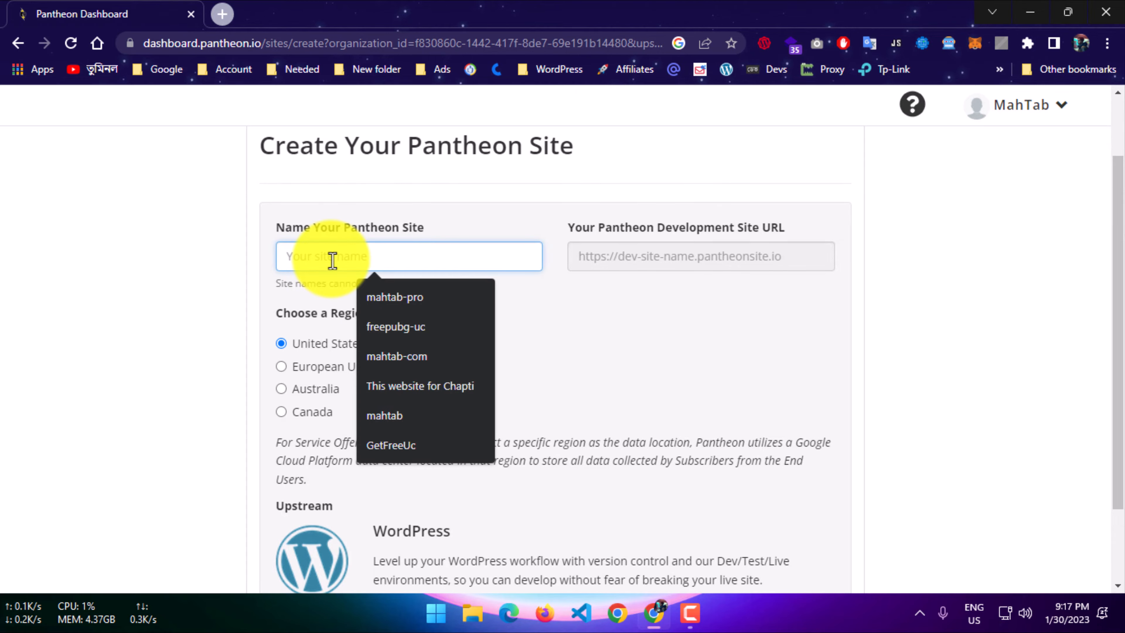
pyautogui.write('mah')
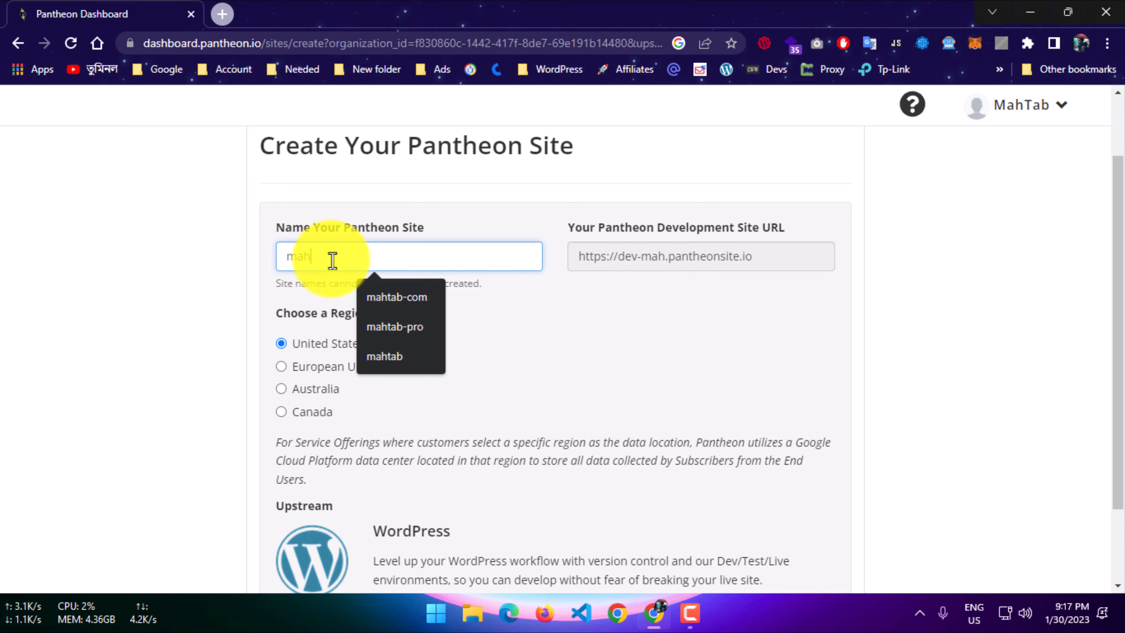
pyautogui.write('ttab')
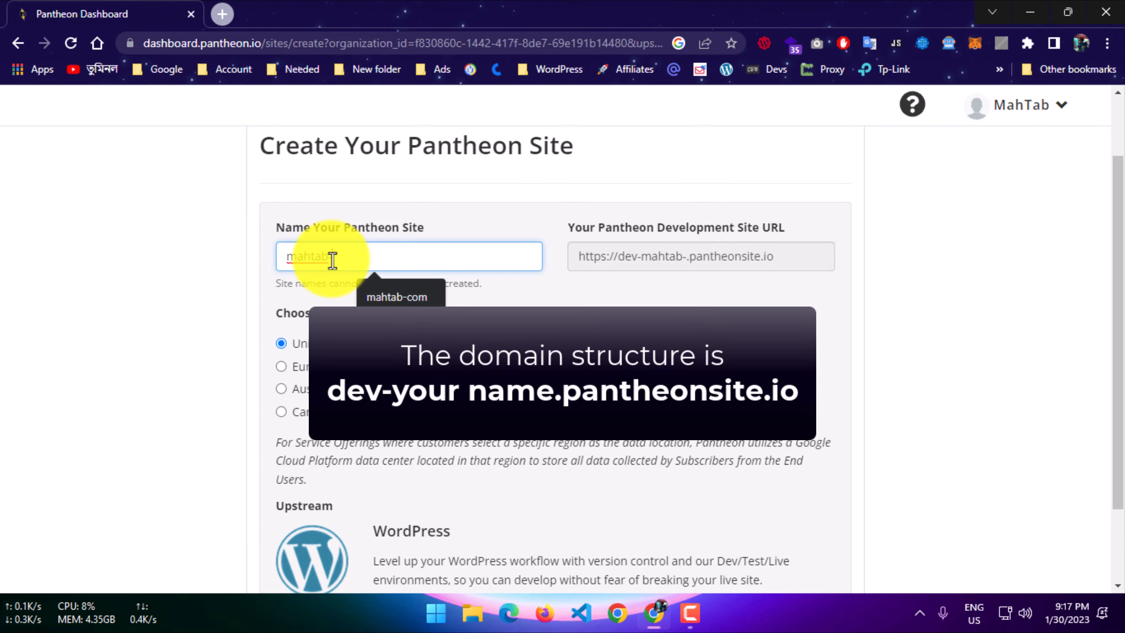
pyautogui.write('-pro')
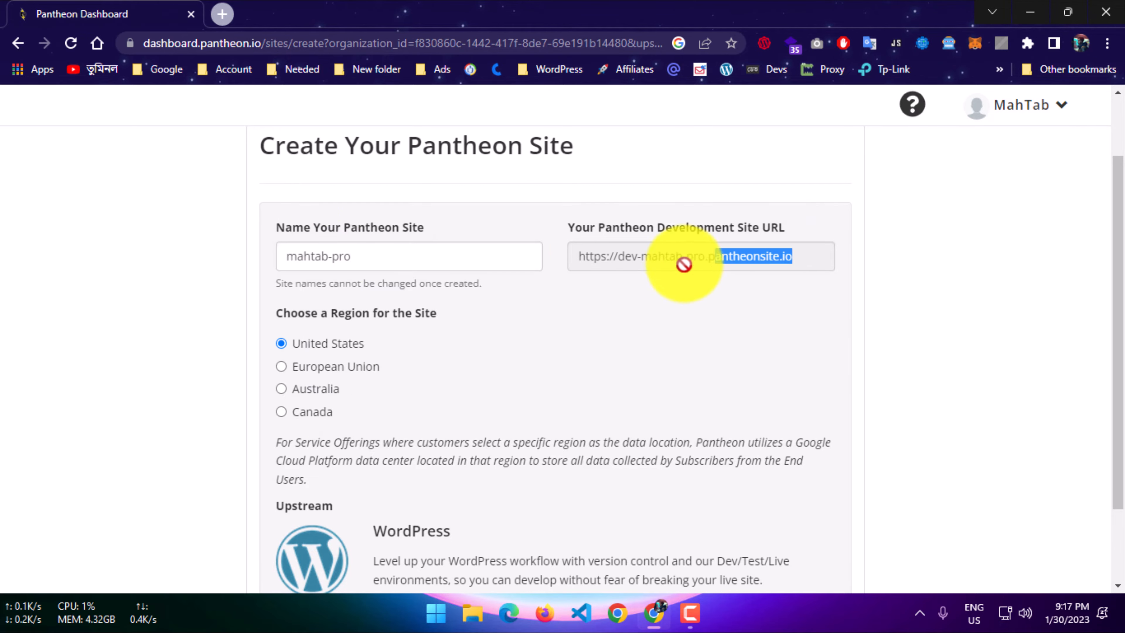
pyautogui.scroll(-2, 496, 313)
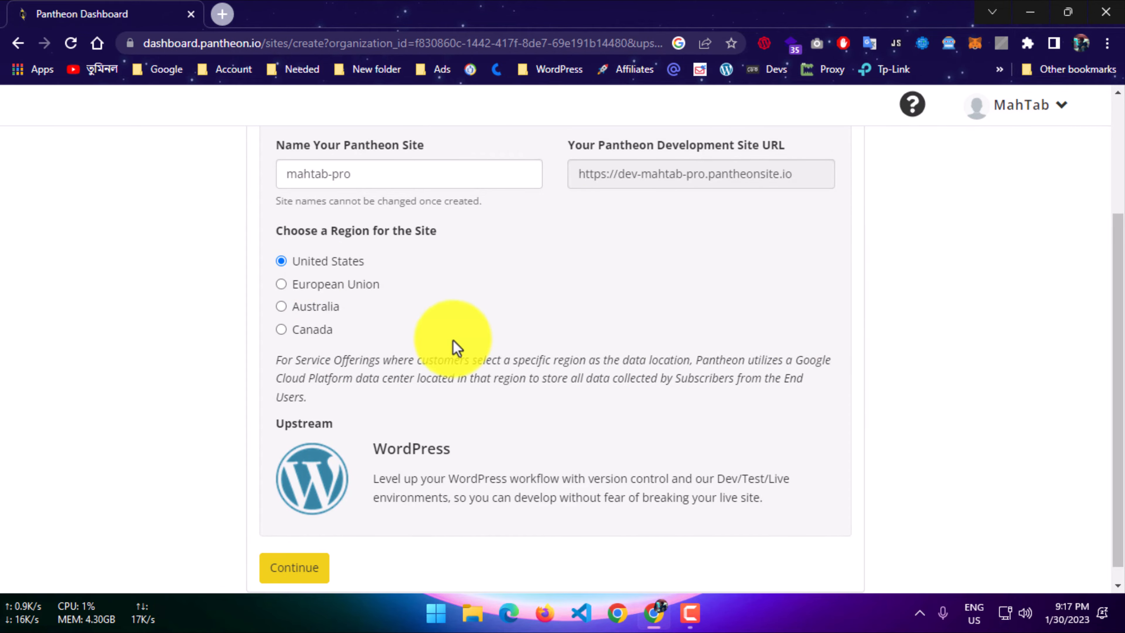
pyautogui.scroll(-1, 336, 425)
pyautogui.click(304, 555)
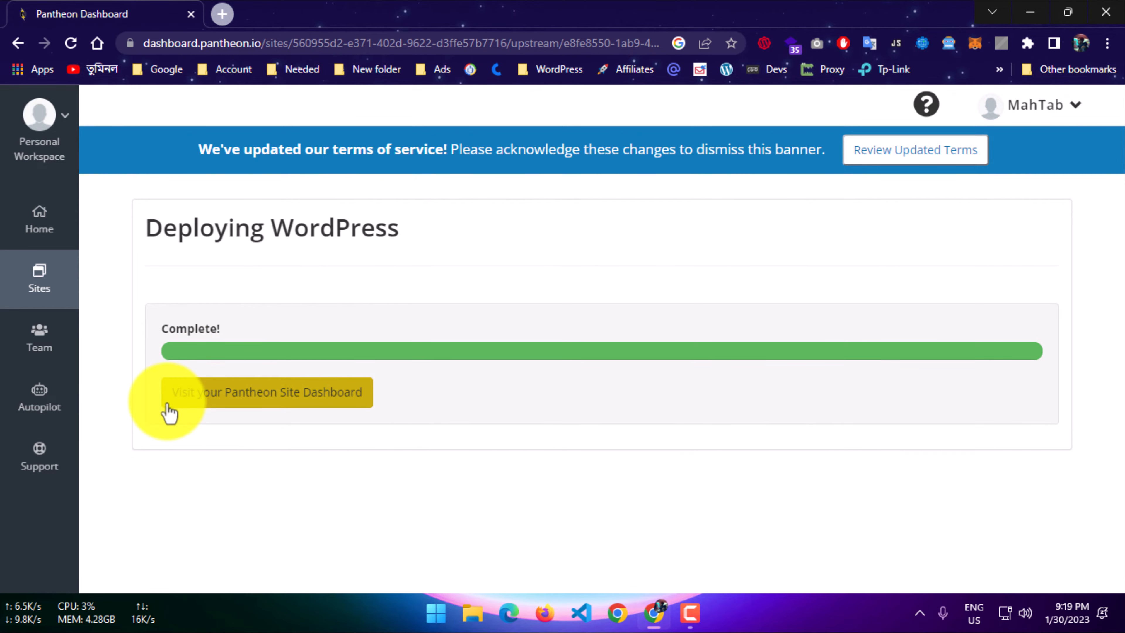
# Go to the new site's dashboard and open its development site in a separate browser tab.
pyautogui.click(219, 406)
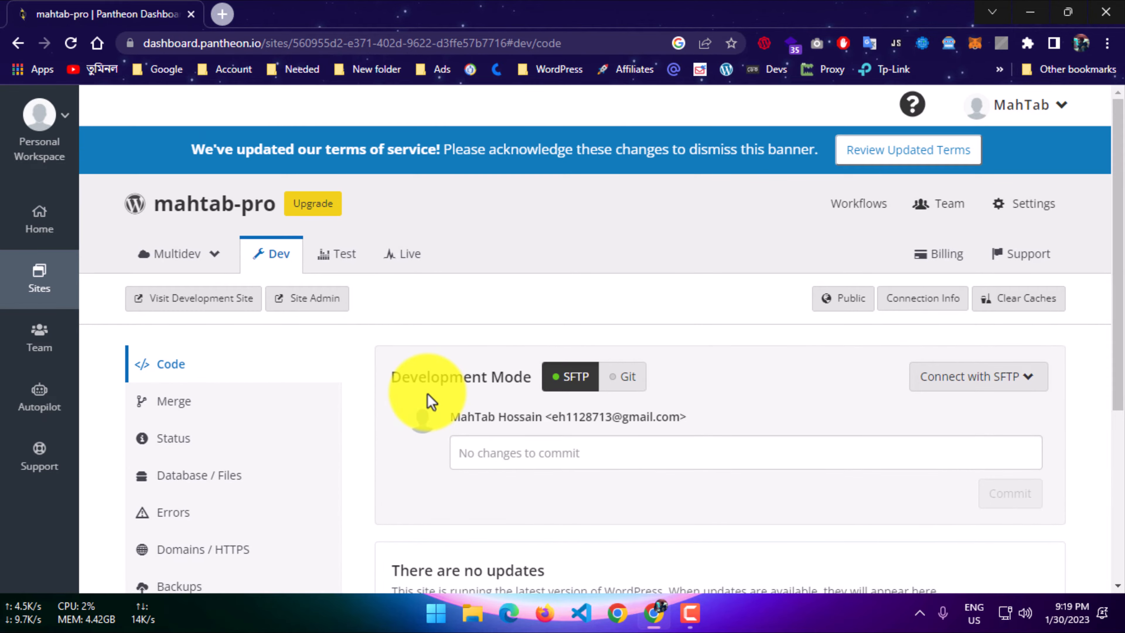
pyautogui.click(182, 306)
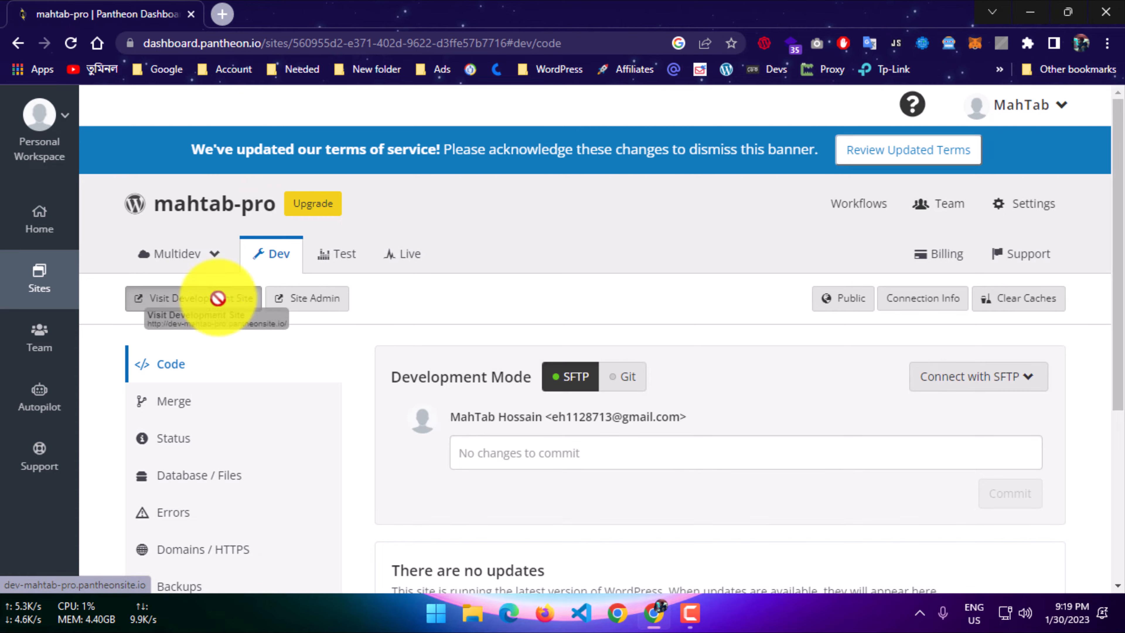
pyautogui.click(283, 11)
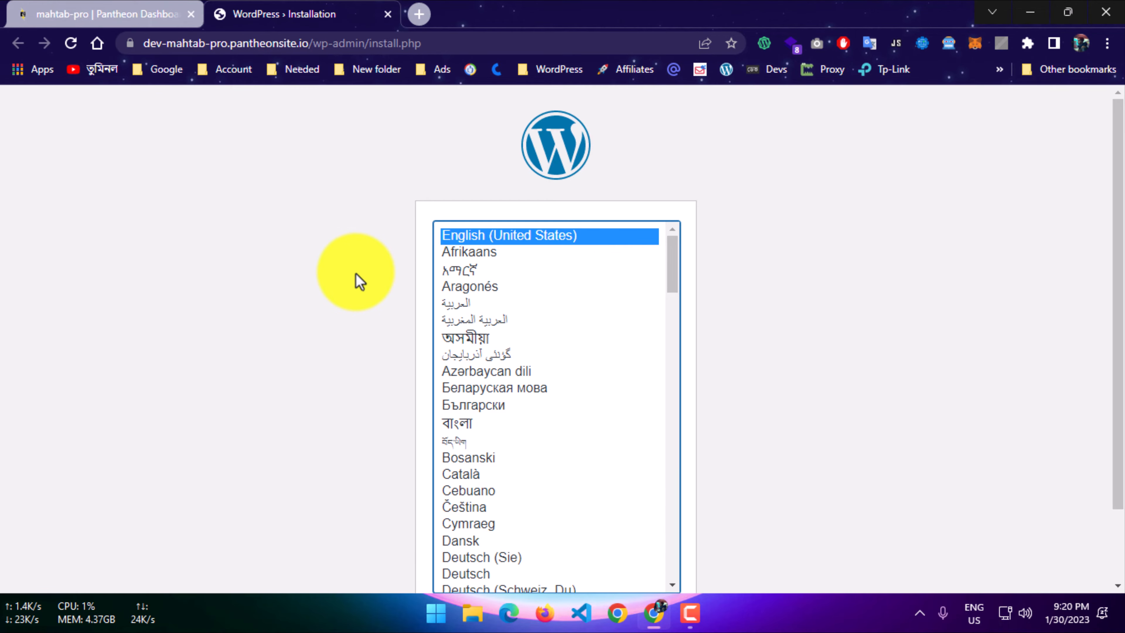
# Continue the WordPress installation with English (United States) as the language.
pyautogui.scroll(-2, 861, 311)
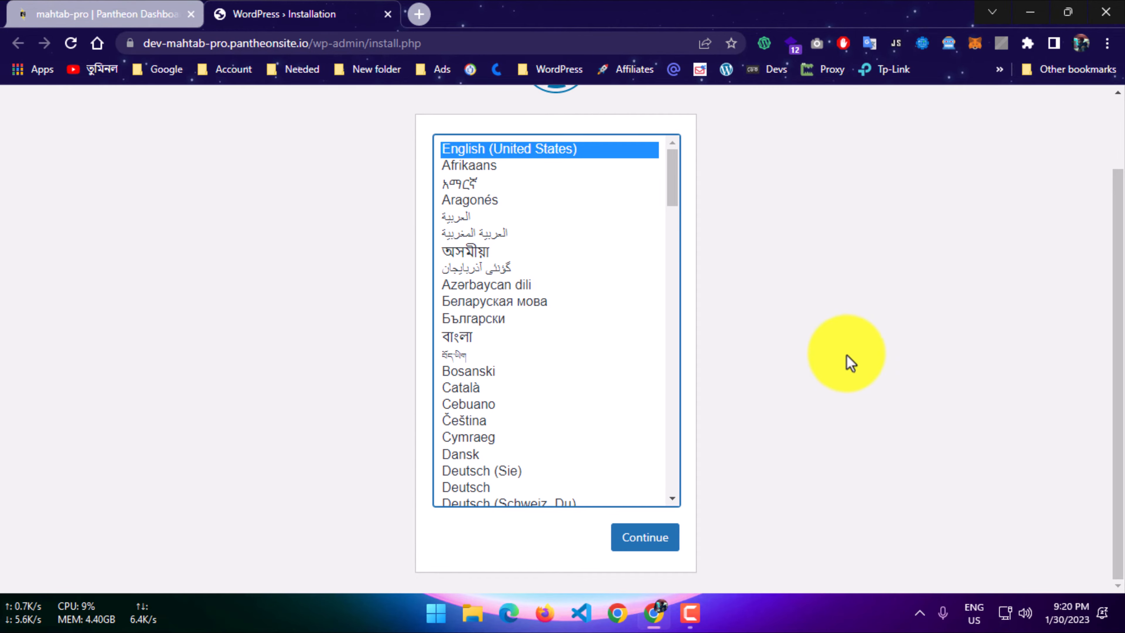
pyautogui.scroll(2, 645, 271)
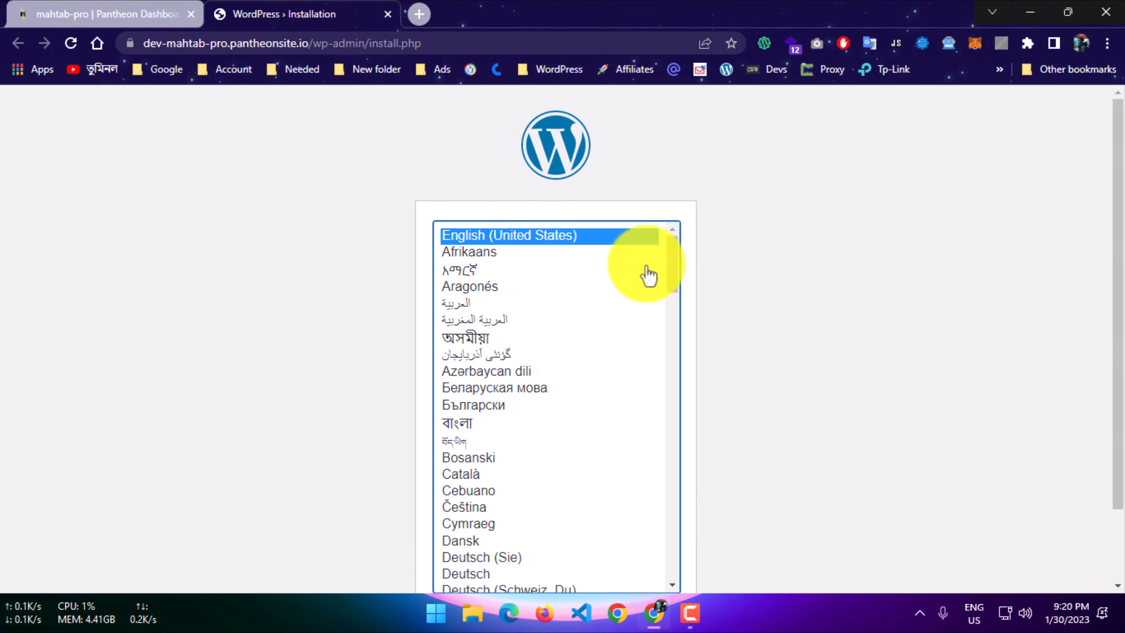
pyautogui.scroll(-3, 514, 352)
pyautogui.scroll(3, 526, 359)
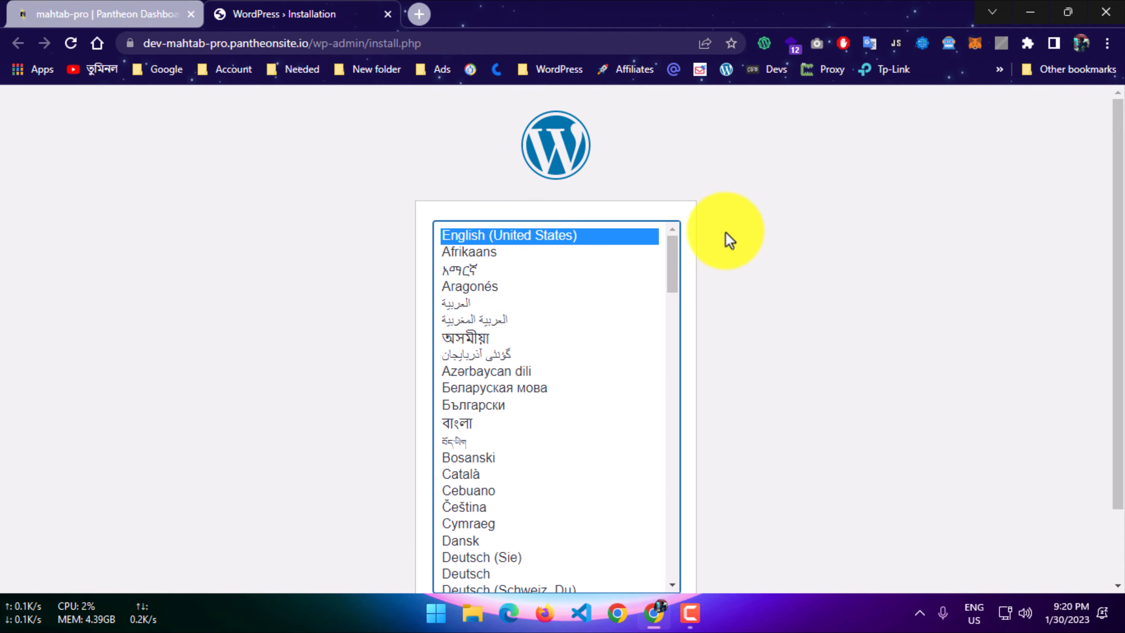
pyautogui.scroll(-2, 748, 250)
pyautogui.click(631, 547)
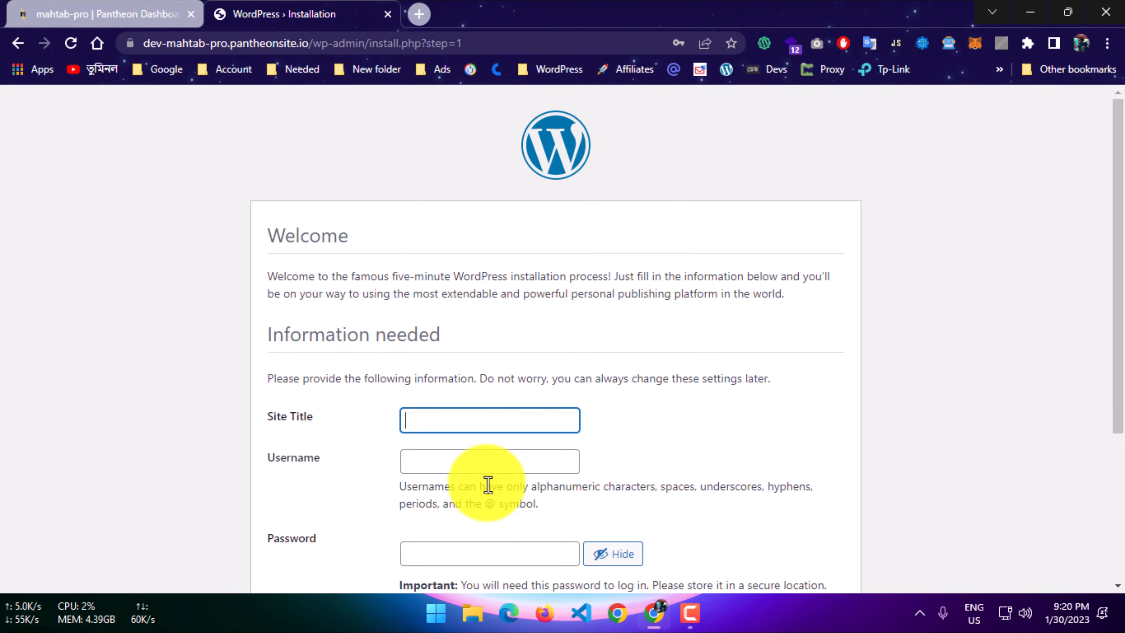
# Title the WordPress site with the owner's first name followed by "PRO" in the installation form.
pyautogui.scroll(-2, 487, 485)
pyautogui.click(454, 341)
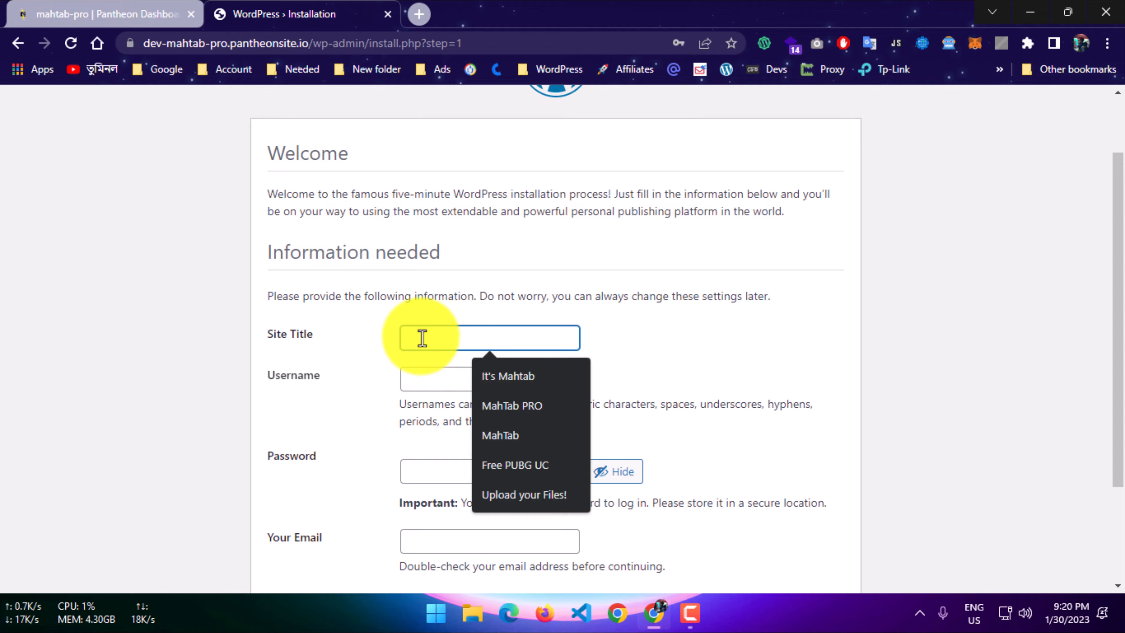
pyautogui.write('M')
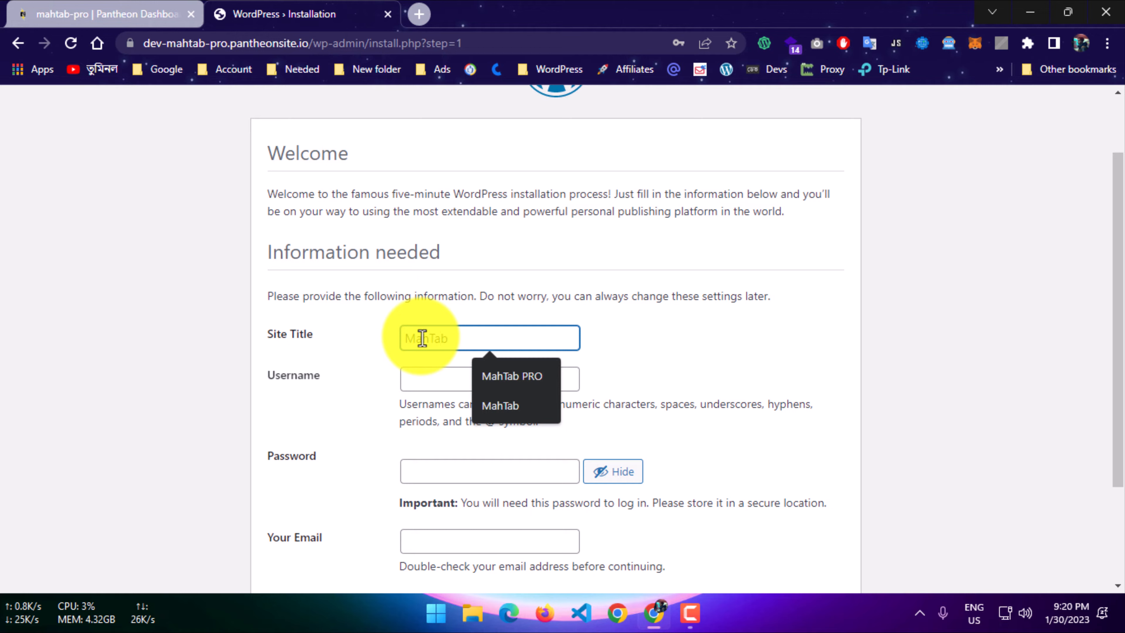
pyautogui.write('ahTab PR')
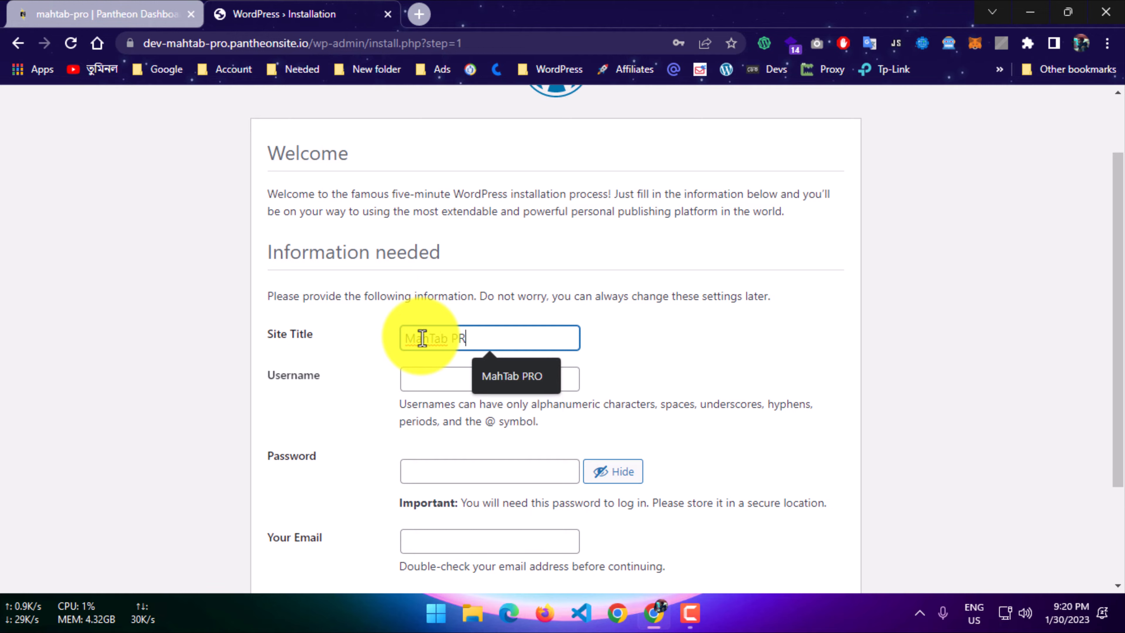
pyautogui.write('O')
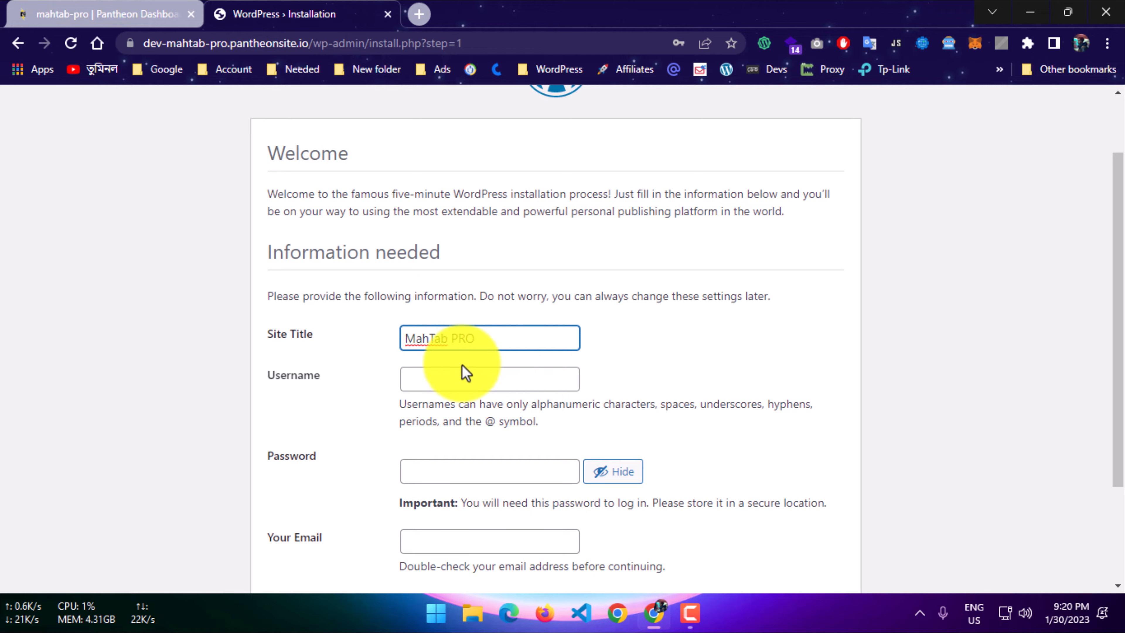
# Set the username of the new WordPress account to administrator and select that text for reuse.
pyautogui.click(463, 376)
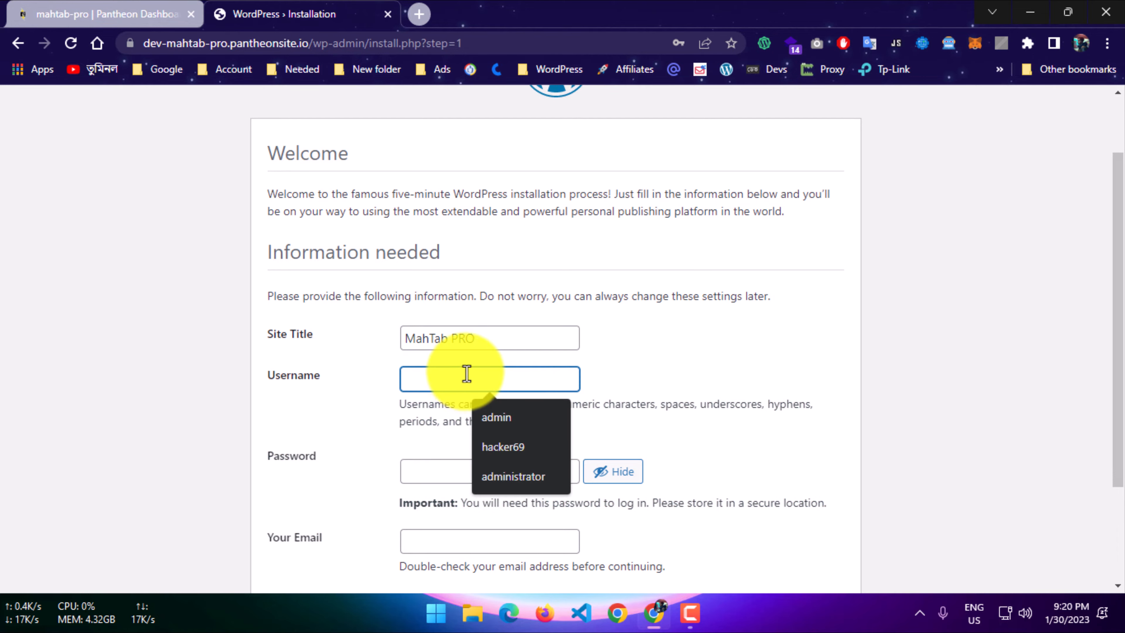
pyautogui.click(519, 477)
pyautogui.moveTo(525, 381); pyautogui.dragTo(369, 394)
pyautogui.hotkey('ctrl', 'c')
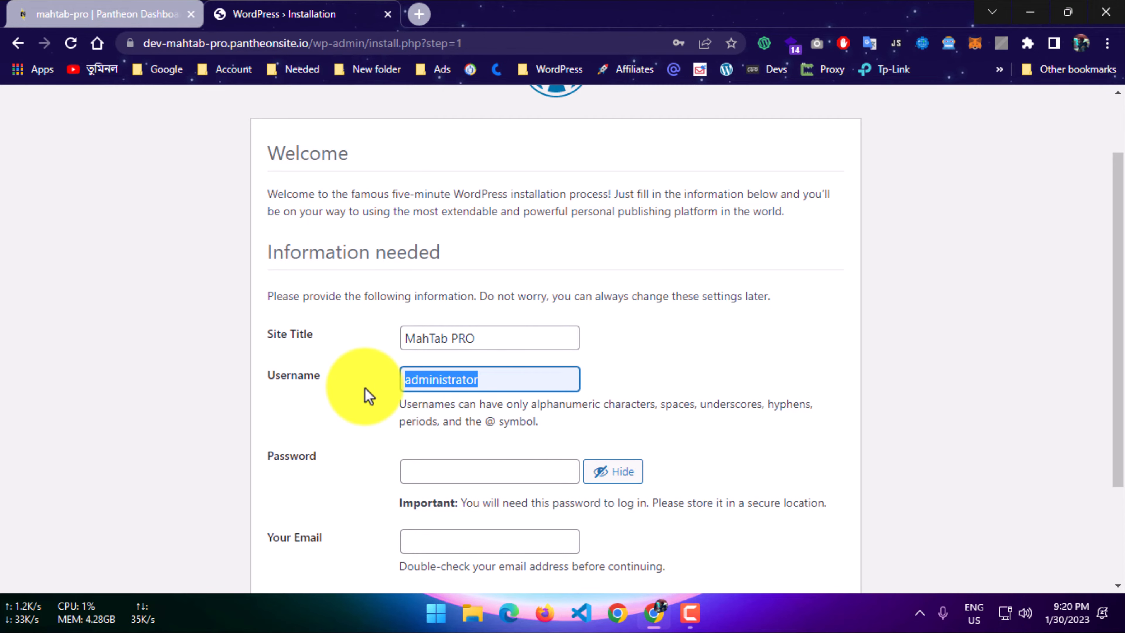
# Replace the suggested password with the chosen account password and confirm the use of a weak password.
pyautogui.click(460, 478)
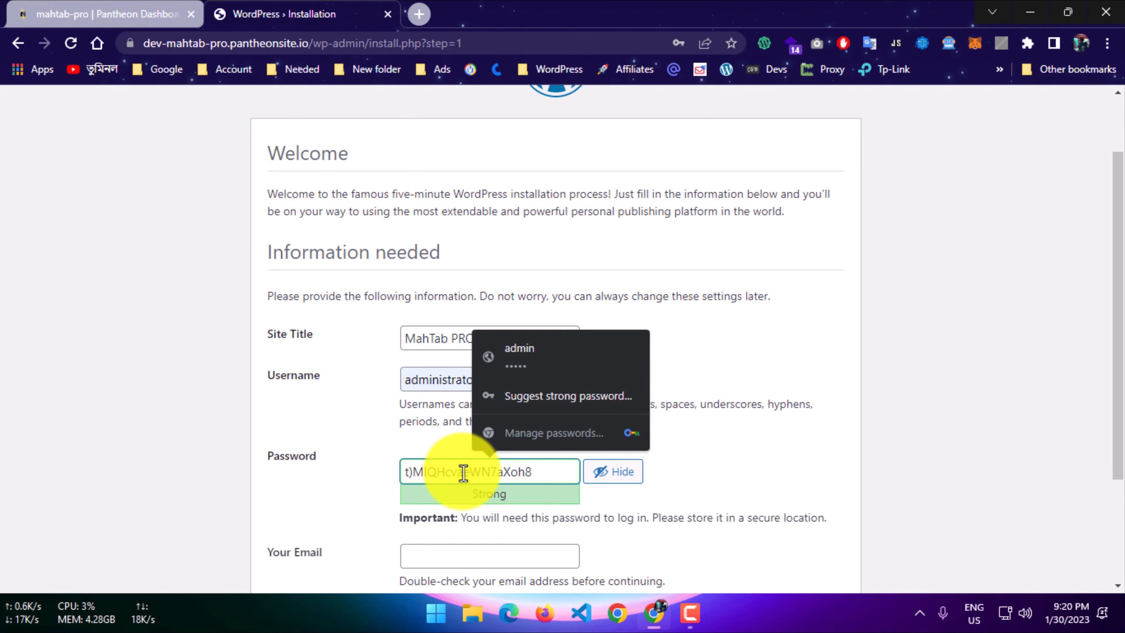
pyautogui.hotkey('ctrl', 'a')
pyautogui.hotkey('ctrl', 'v')
pyautogui.scroll(-3, 326, 447)
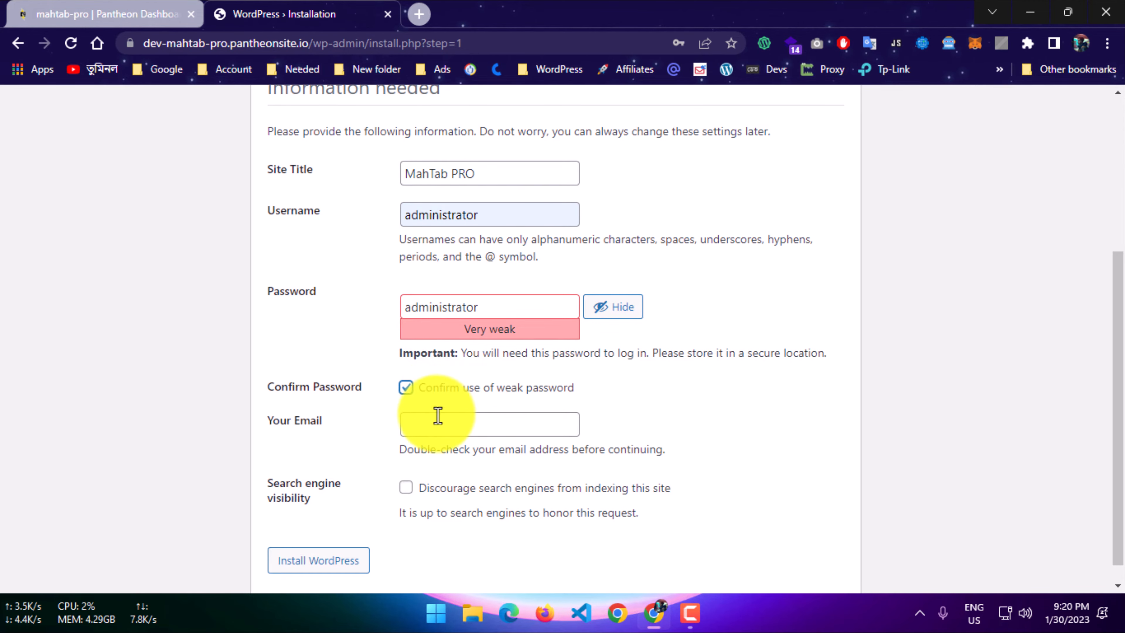
# Fill in the site owner's e-mail address and install WordPress, dismissing the browser's password check and save prompts.
pyautogui.click(436, 428)
pyautogui.click(547, 470)
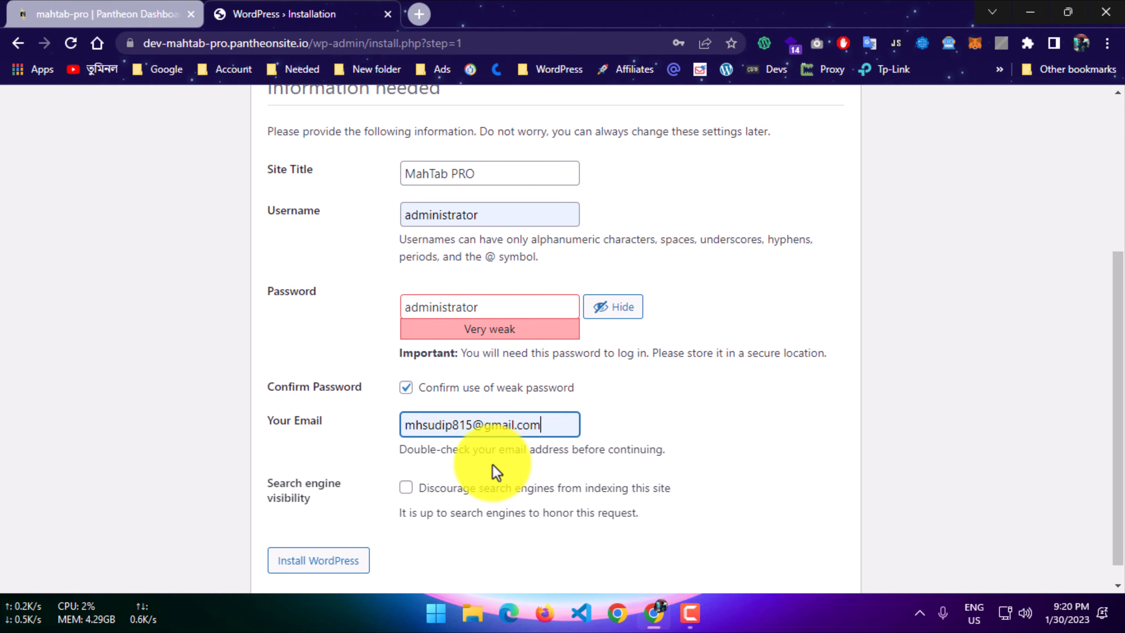
pyautogui.scroll(-1, 420, 505)
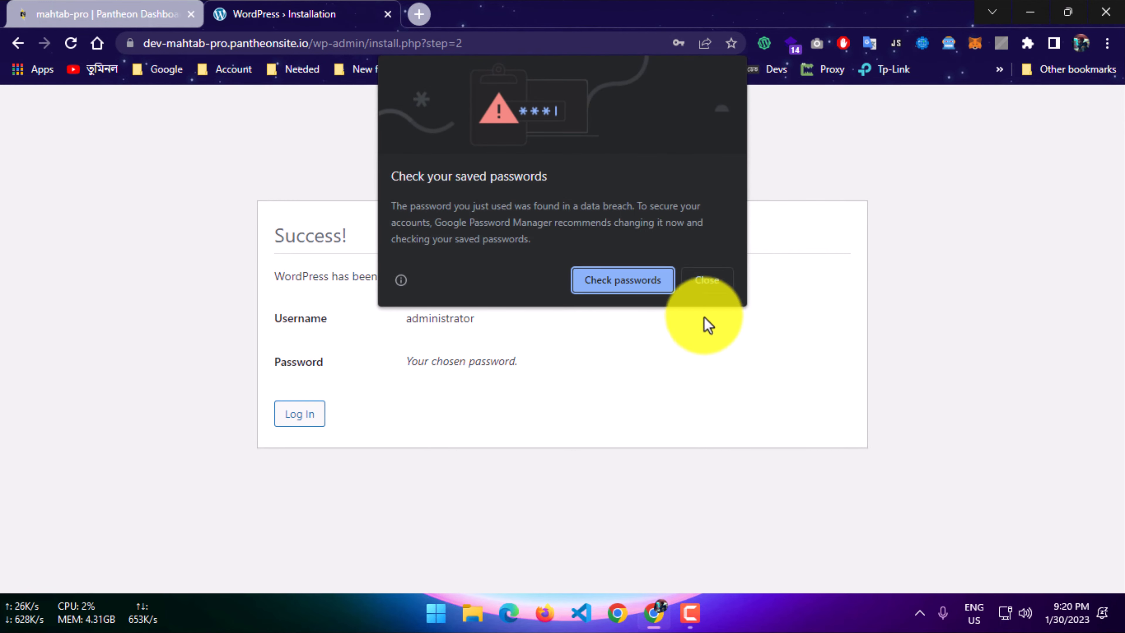
pyautogui.click(707, 284)
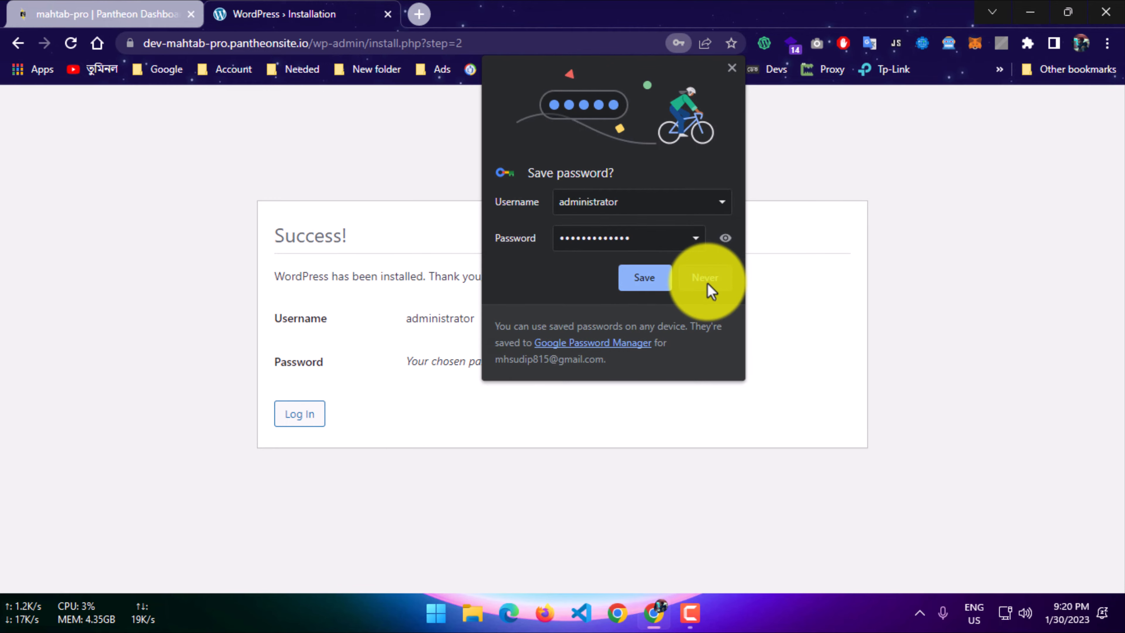
pyautogui.click(689, 284)
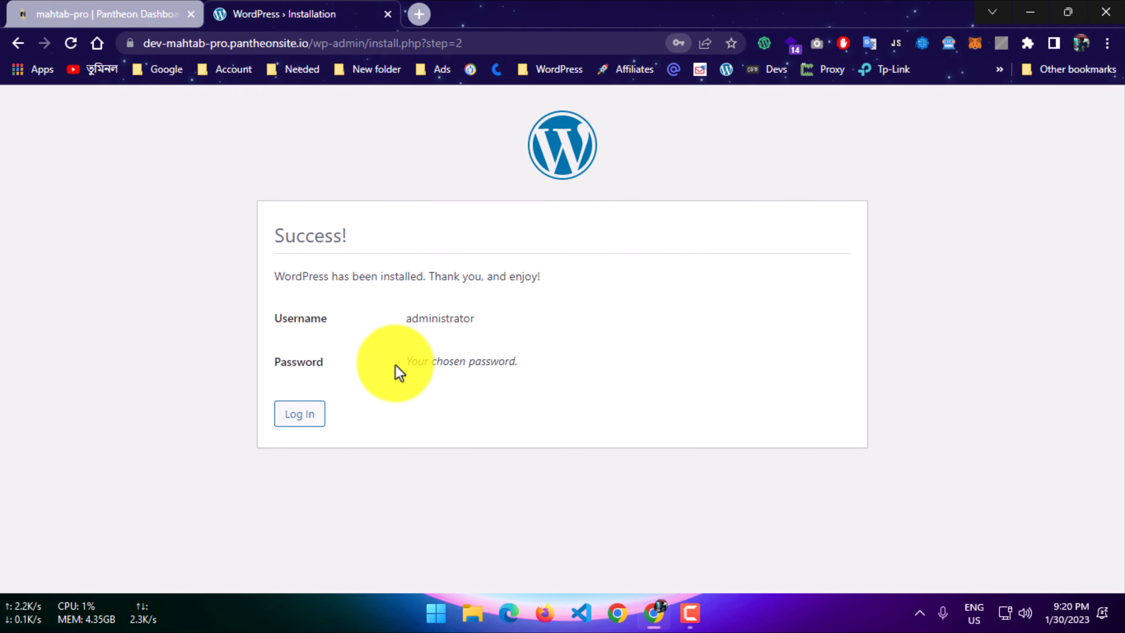
# Log in to the new WordPress site as administrator with the account password.
pyautogui.click(295, 414)
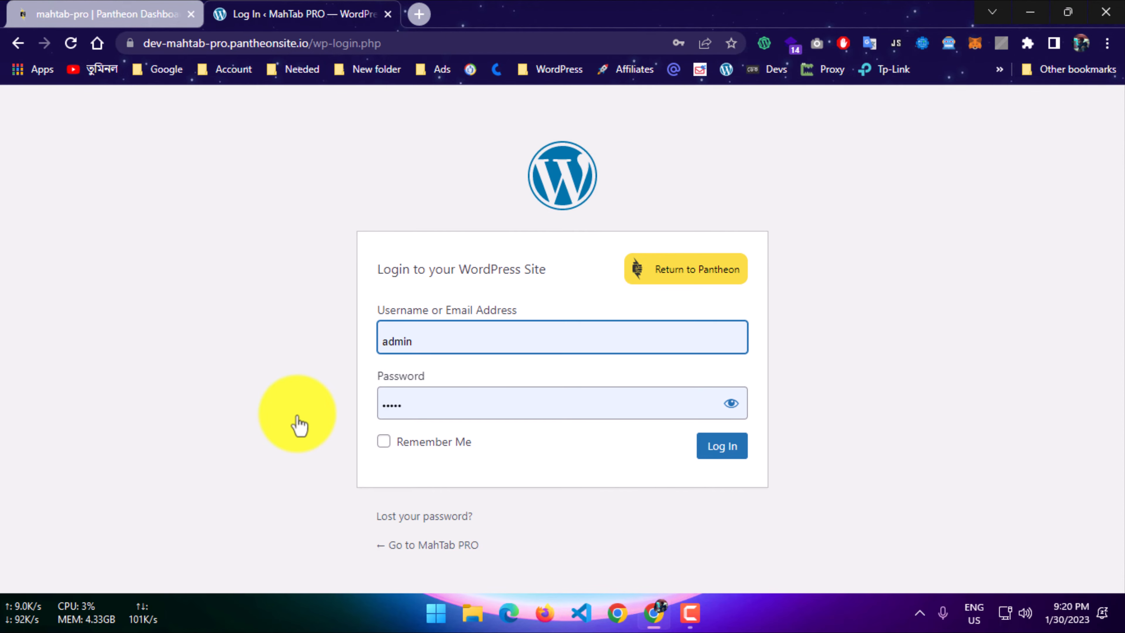
pyautogui.moveTo(527, 327); pyautogui.dragTo(376, 338)
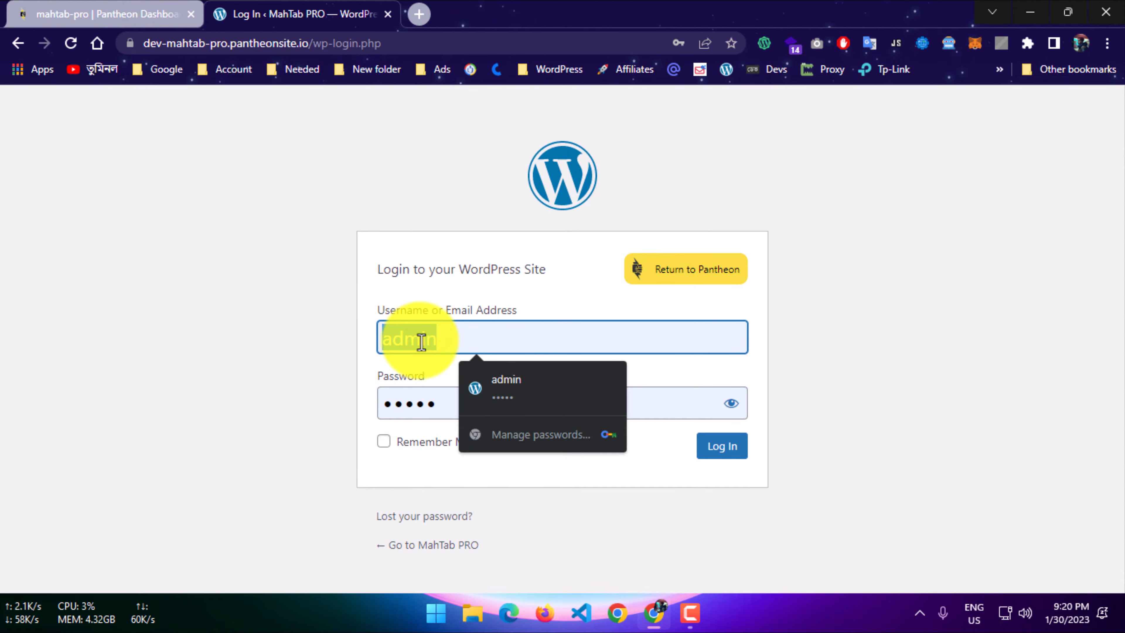
pyautogui.hotkey('ctrl', 'v')
pyautogui.moveTo(477, 401); pyautogui.dragTo(355, 394)
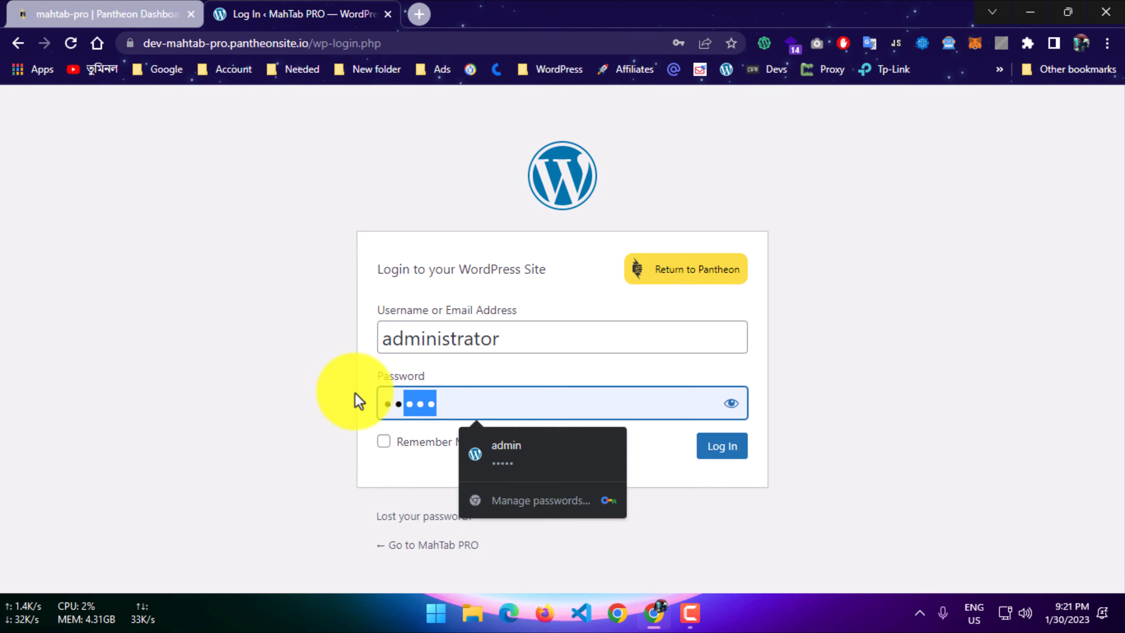
pyautogui.hotkey('ctrl', 'v')
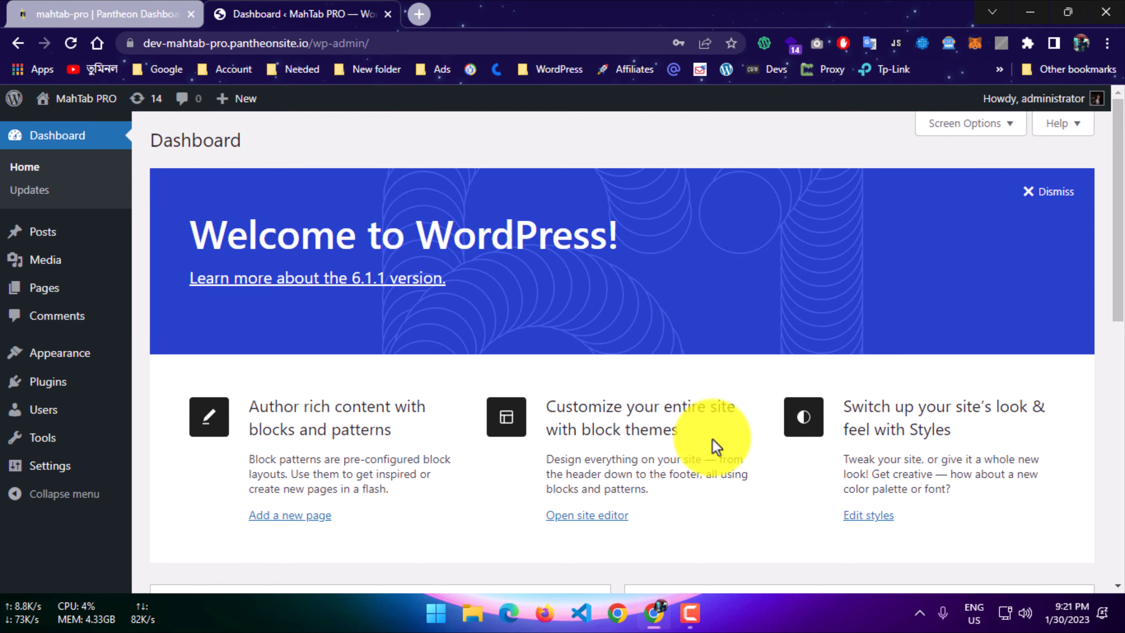
# Dismiss the browser's password prompts and the welcome panel on the WordPress dashboard.
pyautogui.click(704, 286)
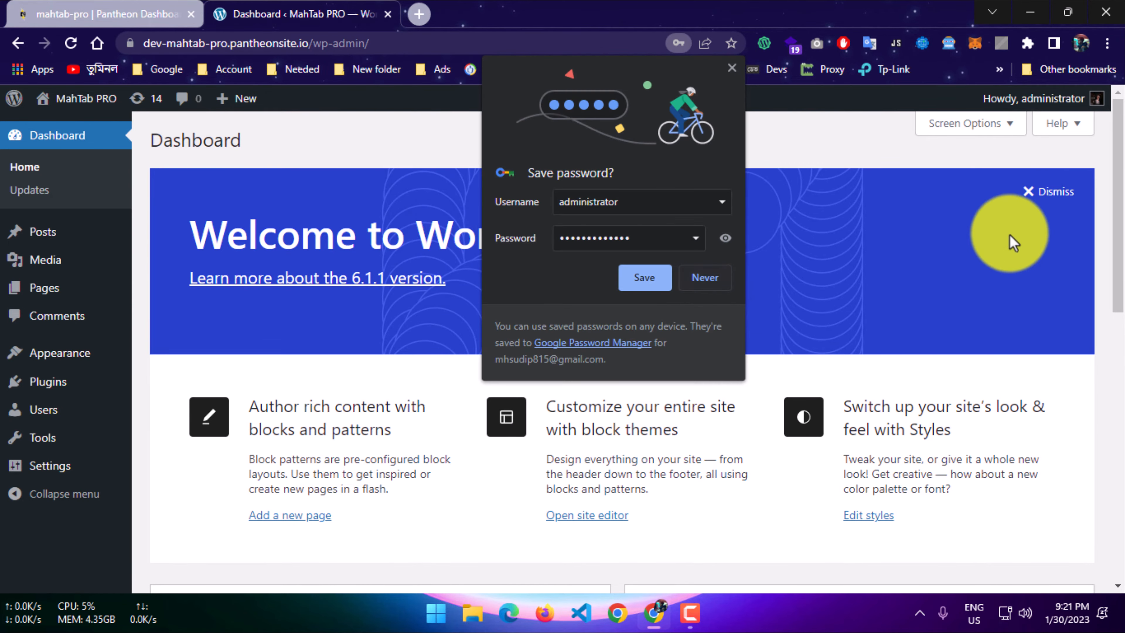
pyautogui.click(707, 280)
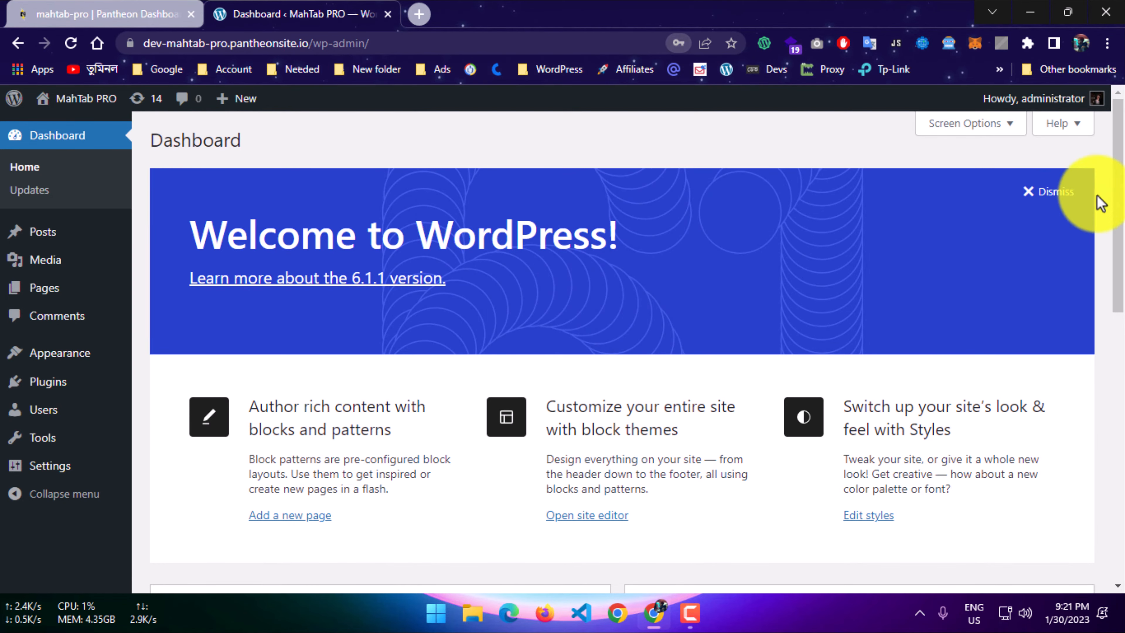
pyautogui.click(1065, 192)
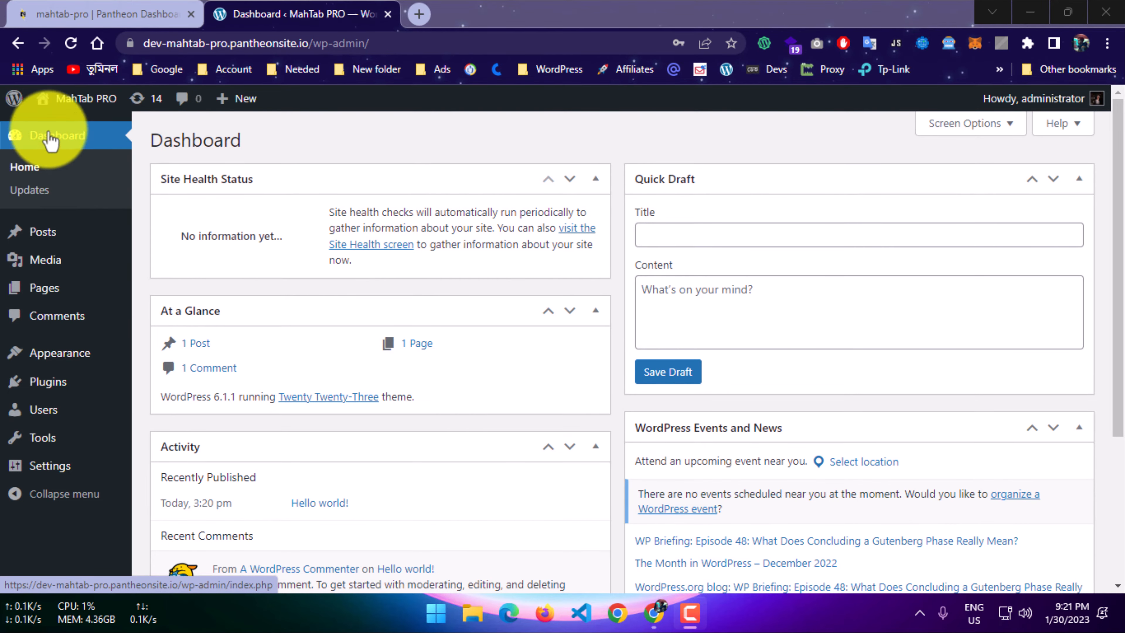
# Open the public site in a separate browser tab and look over its default homepage.
pyautogui.rightClick(80, 116)
pyautogui.click(61, 124)
pyautogui.rightClick(63, 133)
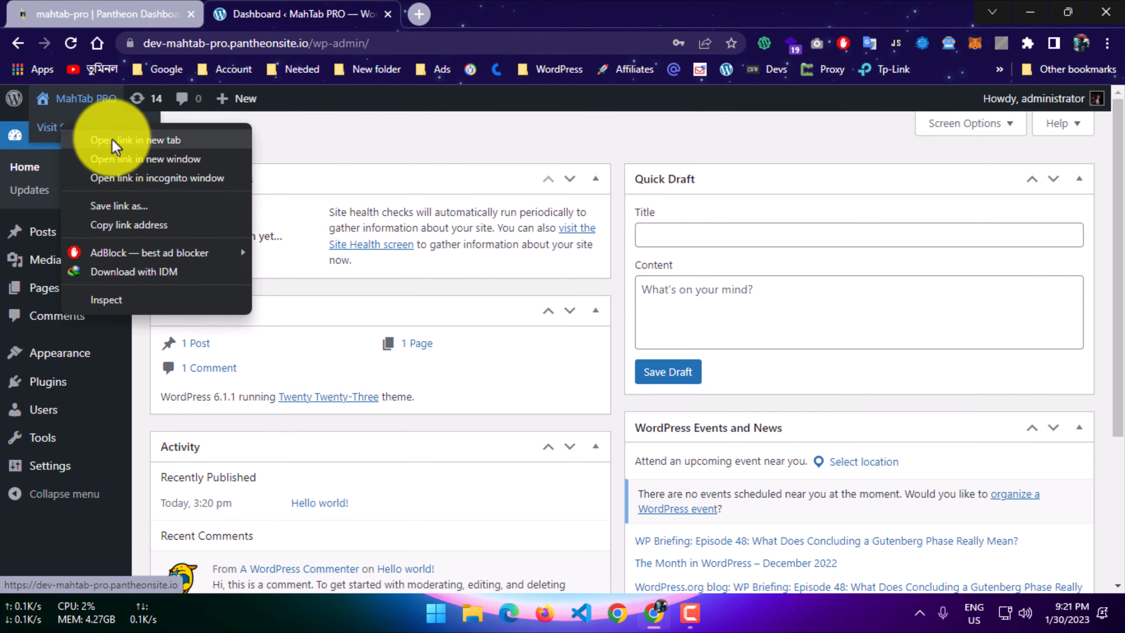
pyautogui.click(118, 141)
pyautogui.click(449, 9)
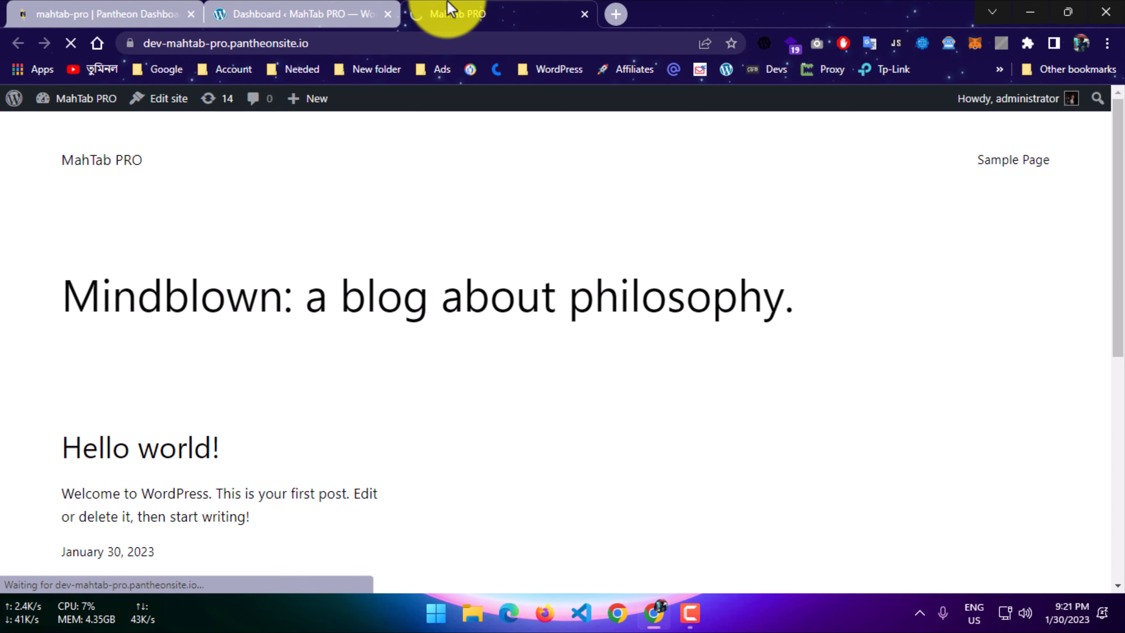
pyautogui.scroll(-10, 227, 237)
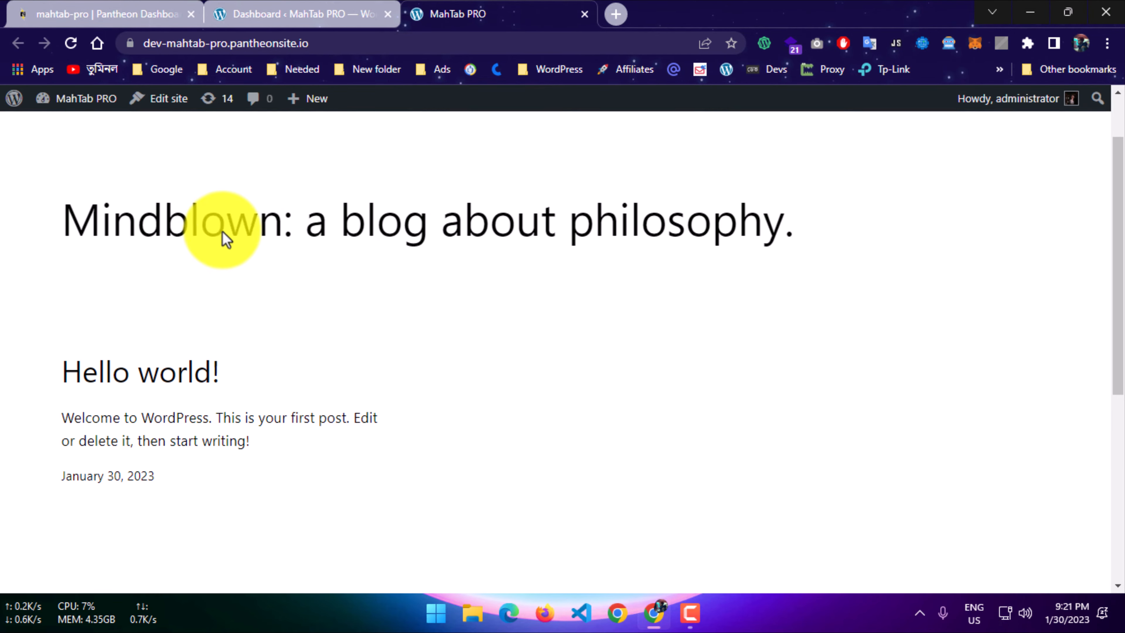
pyautogui.scroll(9, 284, 323)
pyautogui.scroll(1, 290, 326)
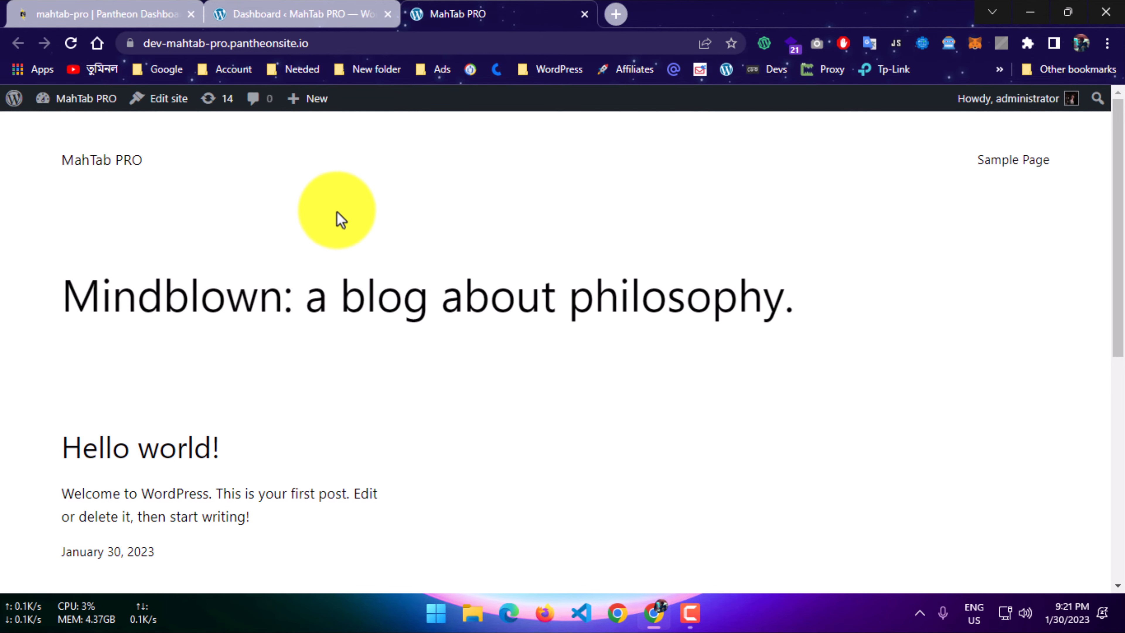
# Return to the WordPress admin and activate the installed Twenty Fourteen theme.
pyautogui.click(308, 13)
pyautogui.scroll(-3, 31, 346)
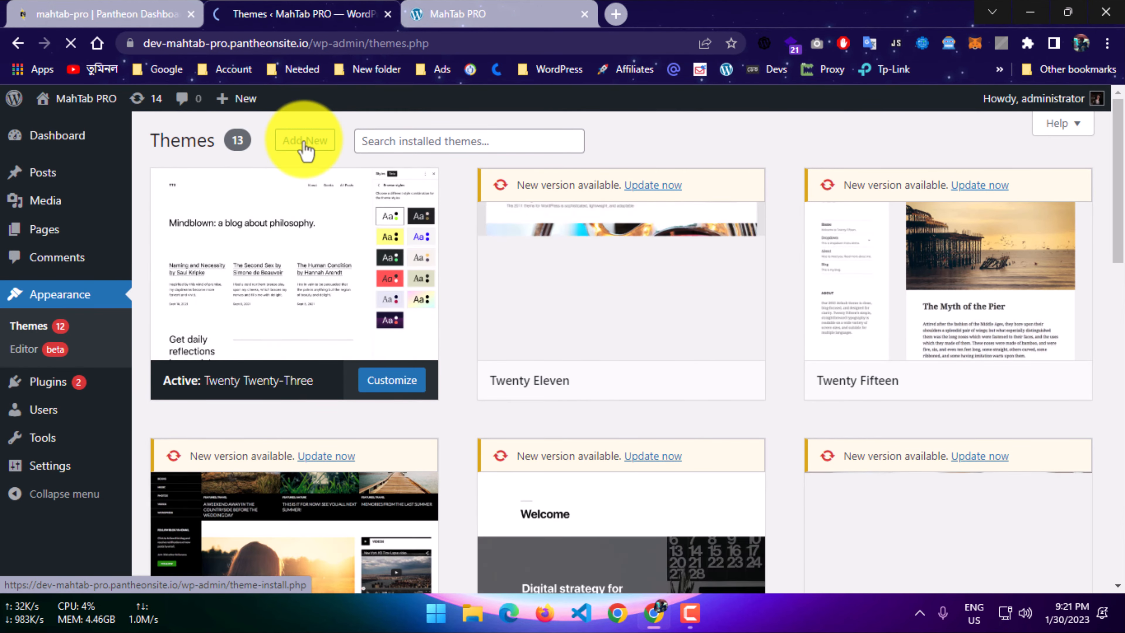
pyautogui.scroll(-5, 414, 414)
pyautogui.moveTo(333, 416)
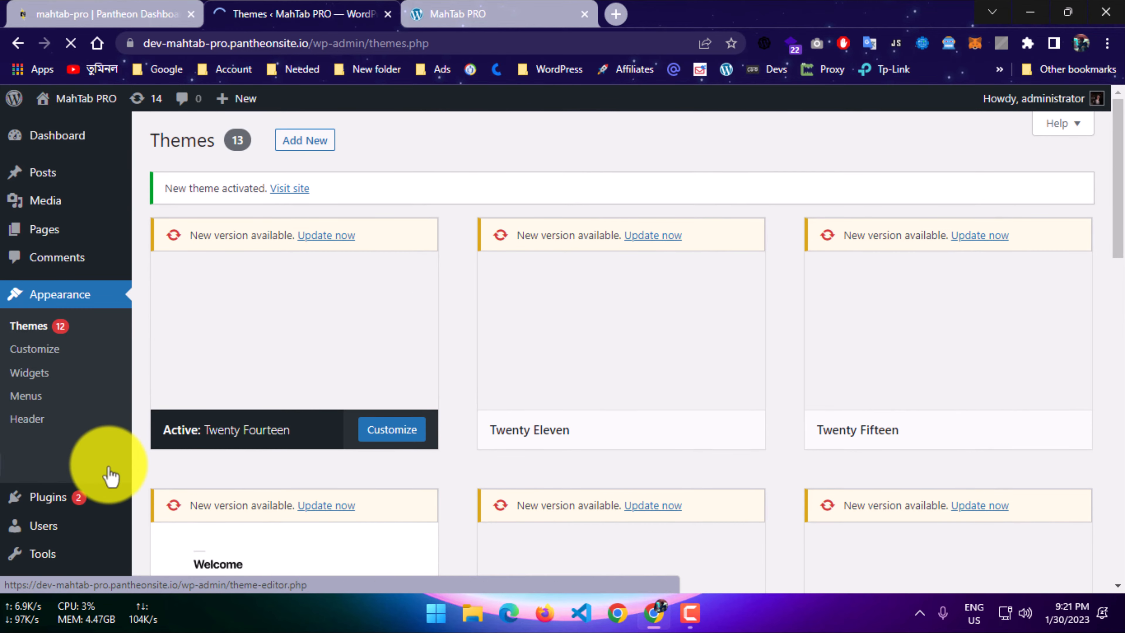
# Reload the public homepage and examine how it looks with the newly activated theme.
pyautogui.click(418, 11)
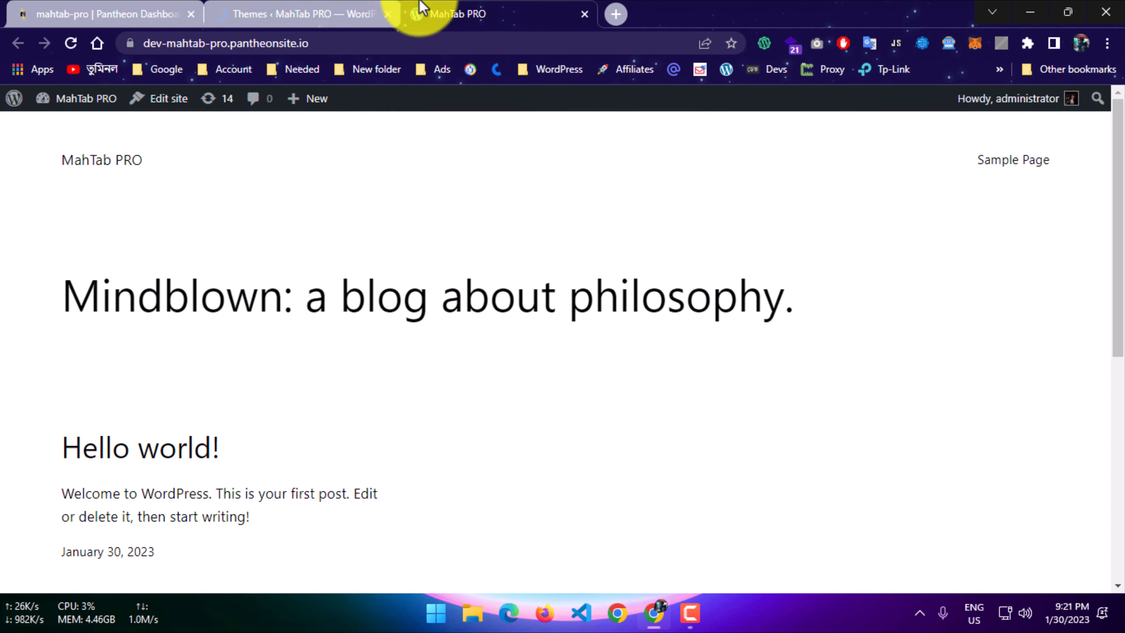
pyautogui.click(70, 43)
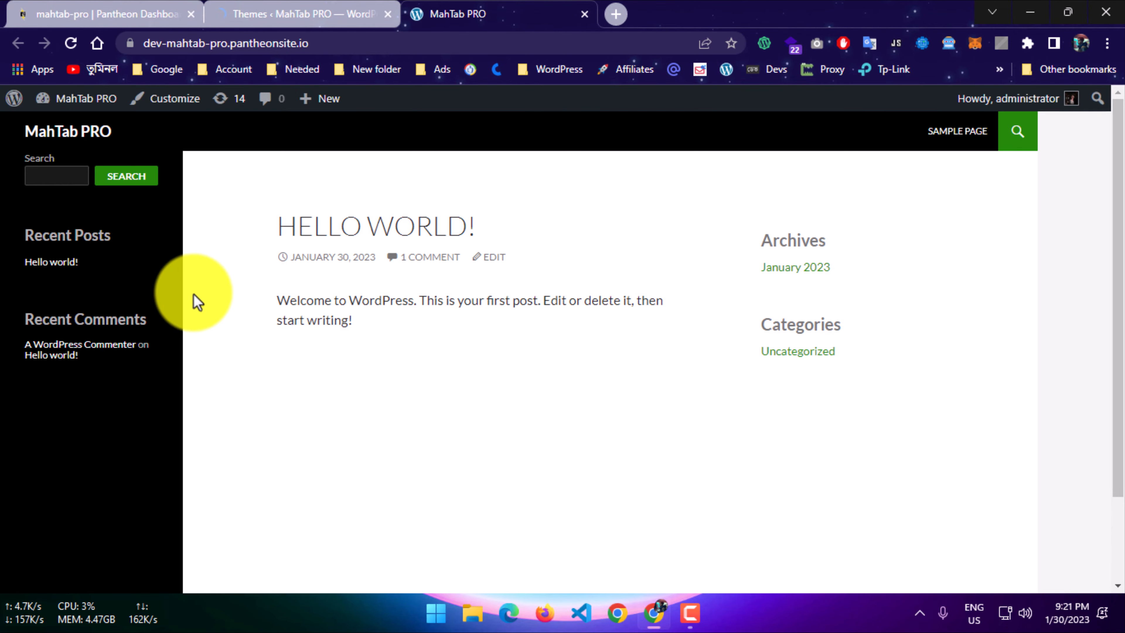
pyautogui.scroll(-3, 187, 305)
pyautogui.scroll(3, 238, 358)
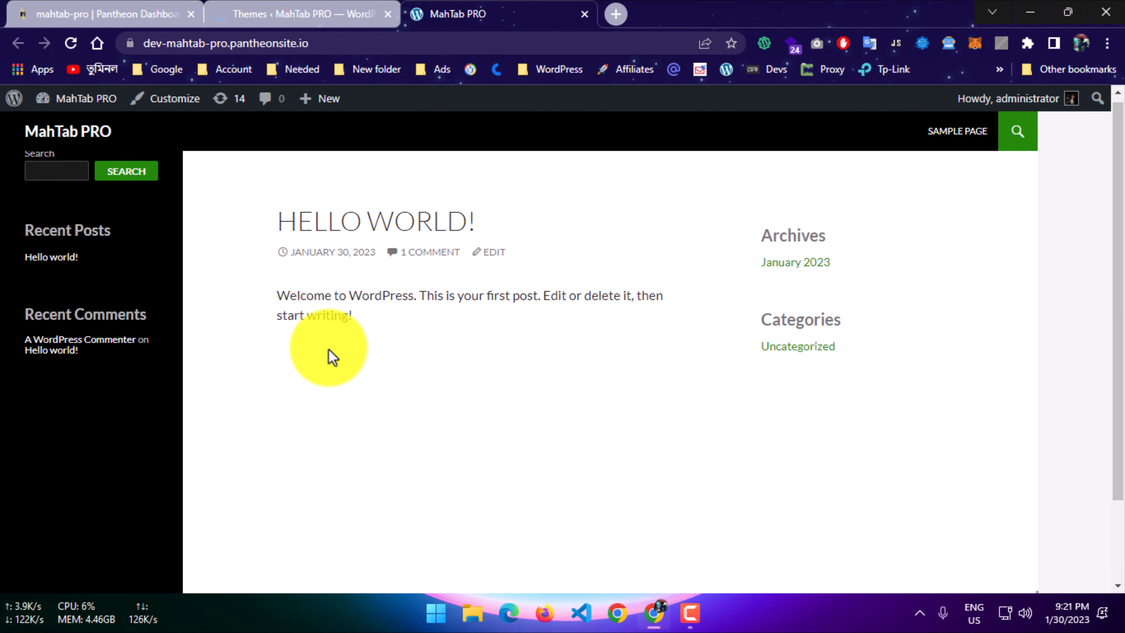
pyautogui.scroll(-3, 195, 299)
pyautogui.scroll(3, 226, 297)
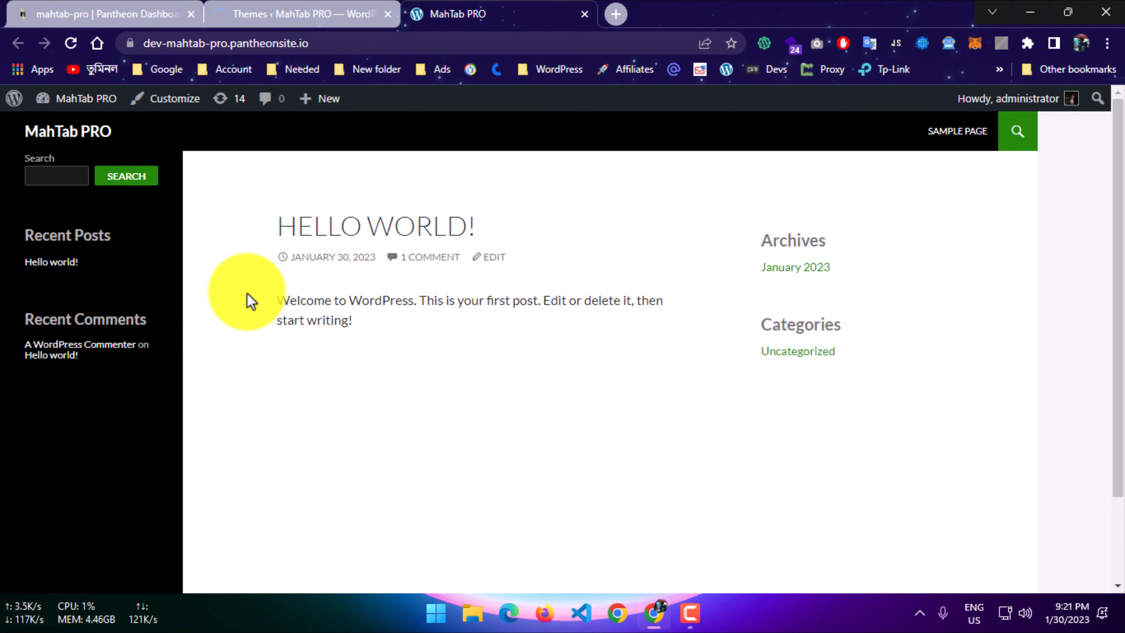
# Go back to the WordPress admin, look over the available Settings pages and open the Dashboard.
pyautogui.click(288, 6)
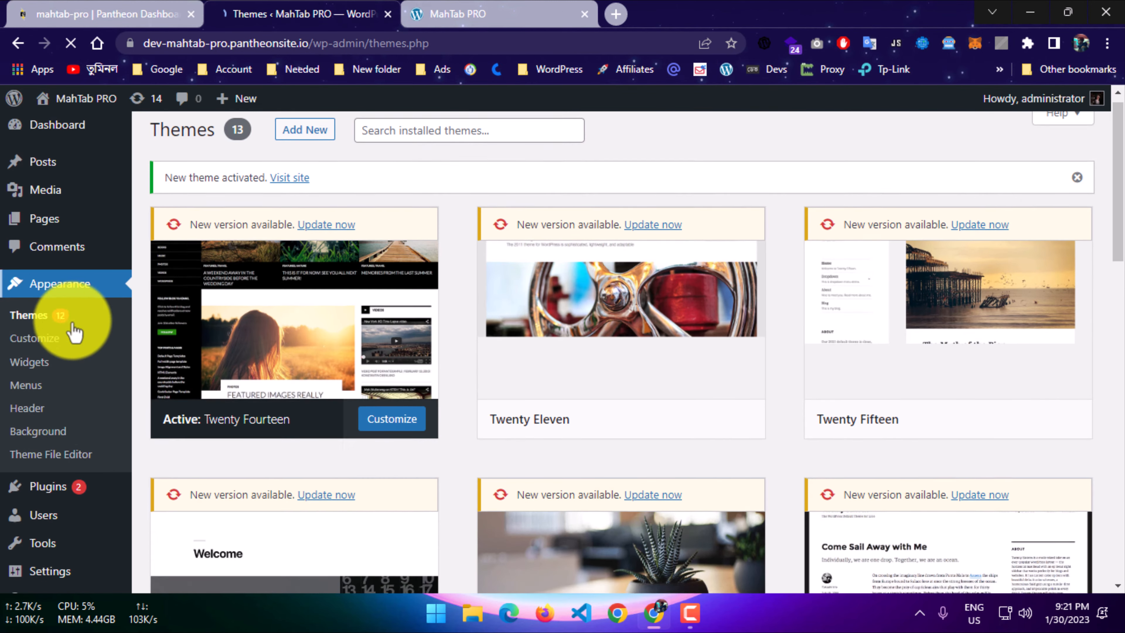
pyautogui.scroll(-3, 67, 420)
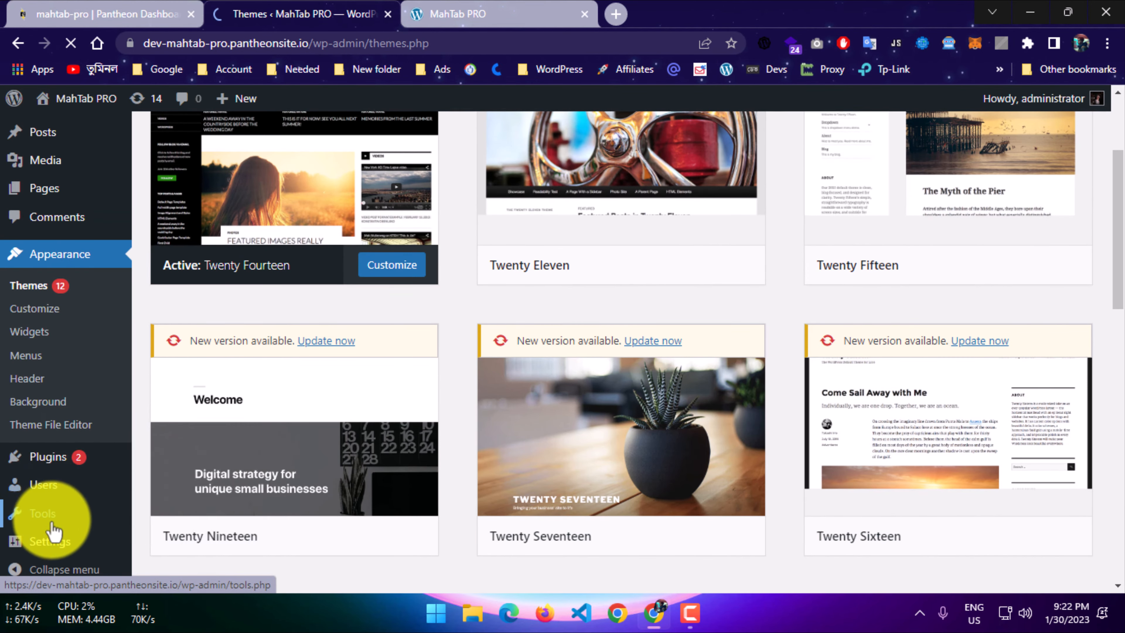
pyautogui.moveTo(52, 547)
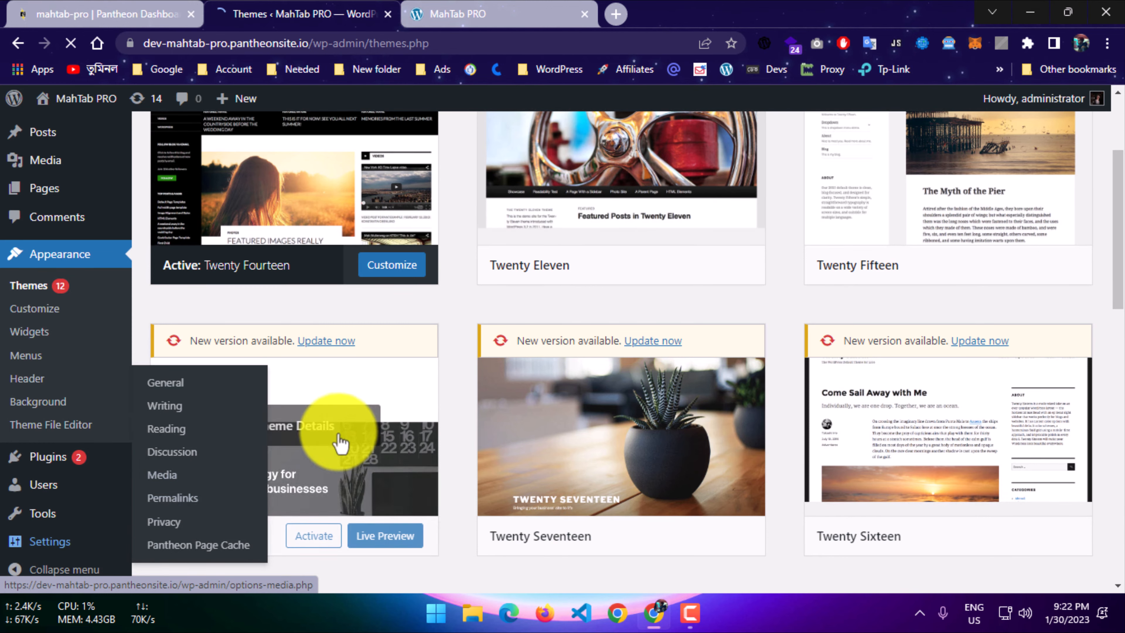
pyautogui.scroll(3, 177, 367)
pyautogui.click(106, 138)
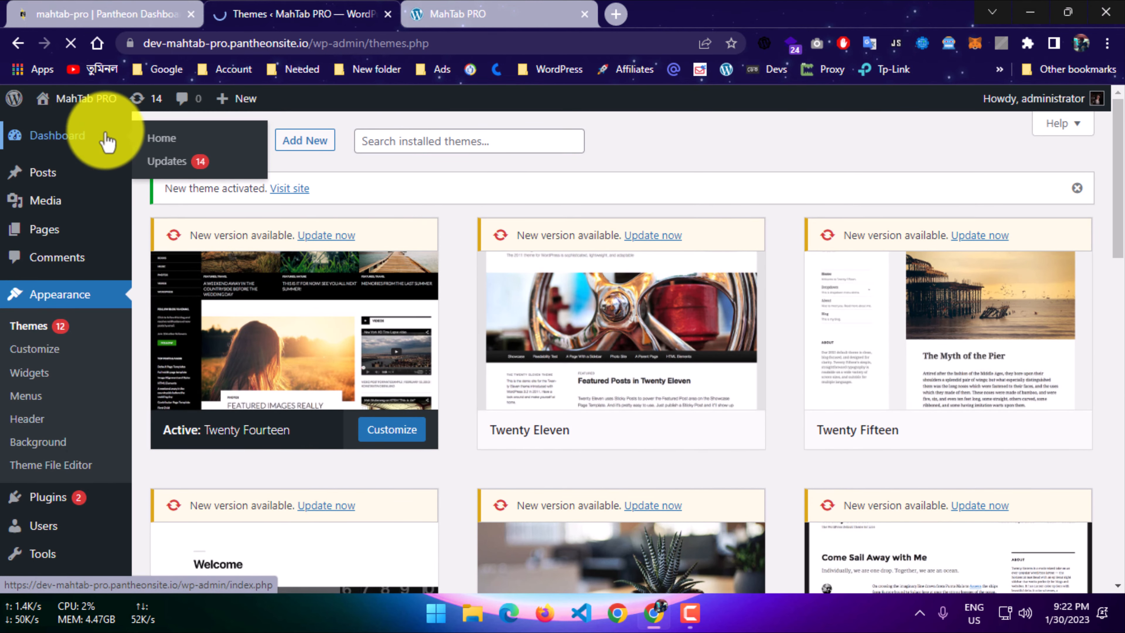